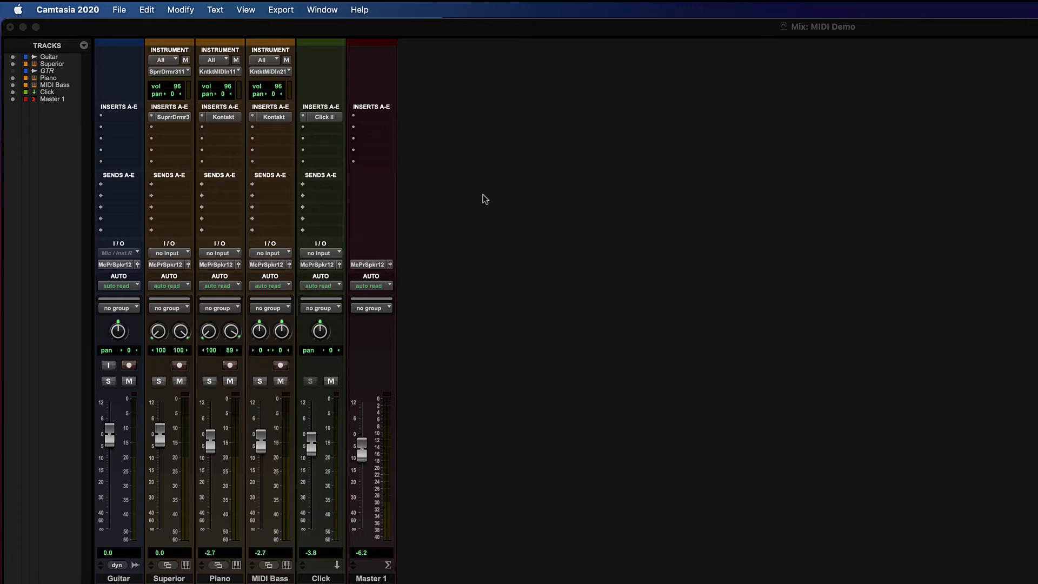
- Insert the mono EQ3 7-Band plug-in in the first insert slot of the Guitar track and close its window
left_click(124, 117)
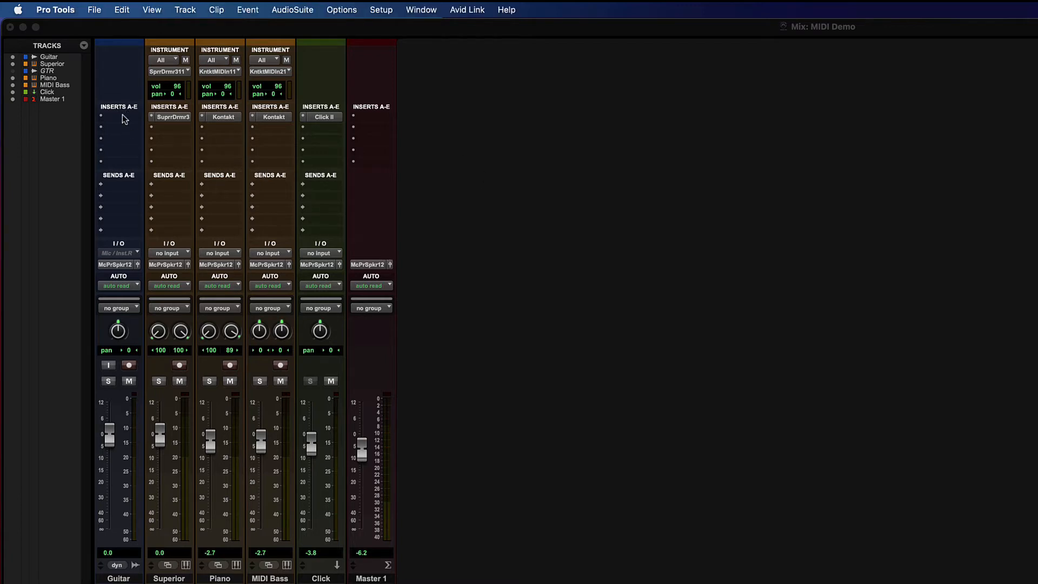
mouse_move(124, 117)
mouse_move(254, 120)
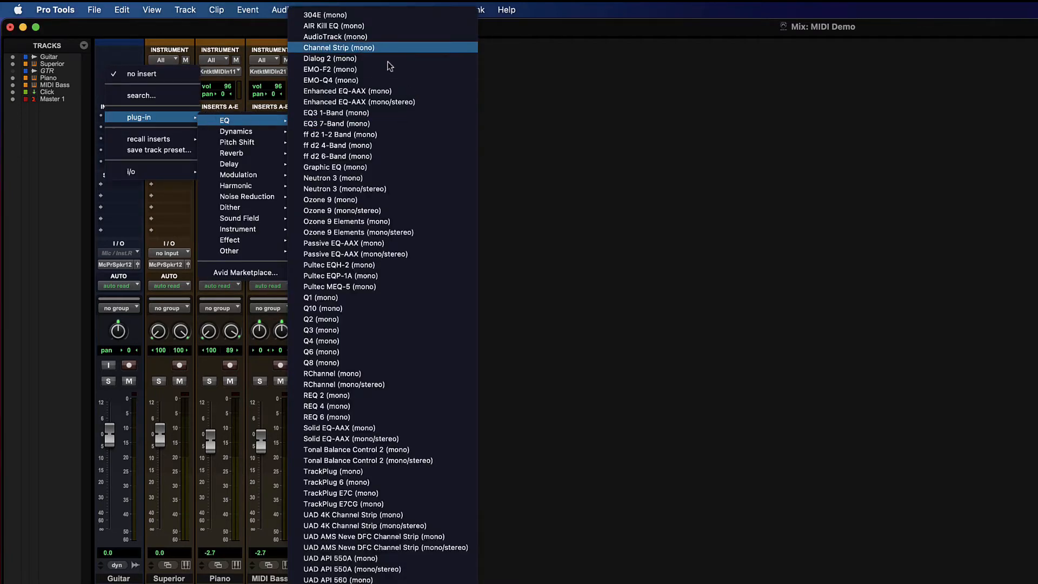
left_click(642, 161)
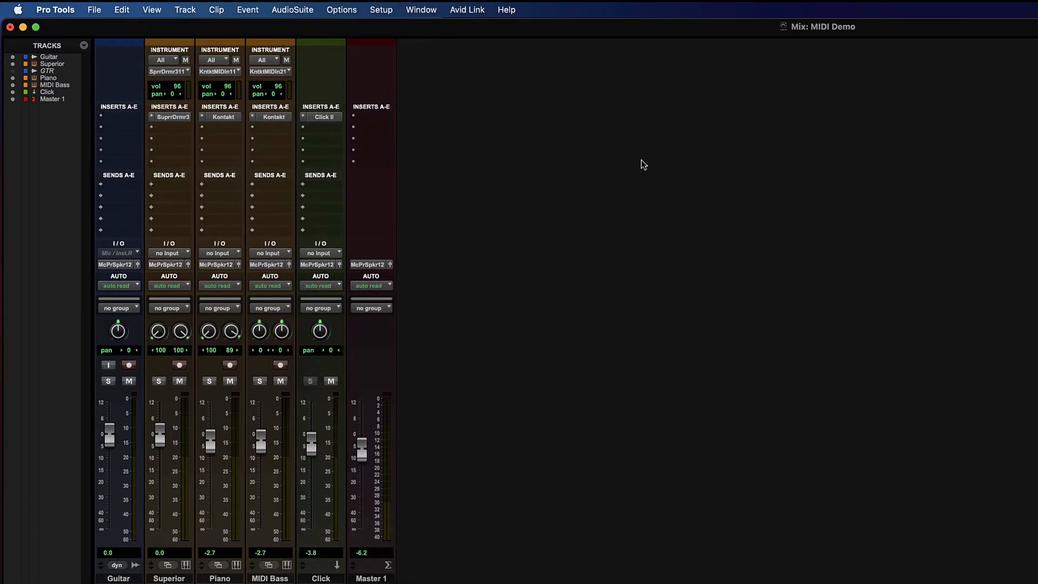
left_click(157, 98)
- Insert the legacy UAD Teletronix LA-2A compressor in the Guitar track's third insert slot and close its window
left_click(126, 142)
mouse_move(129, 142)
left_click(343, 324)
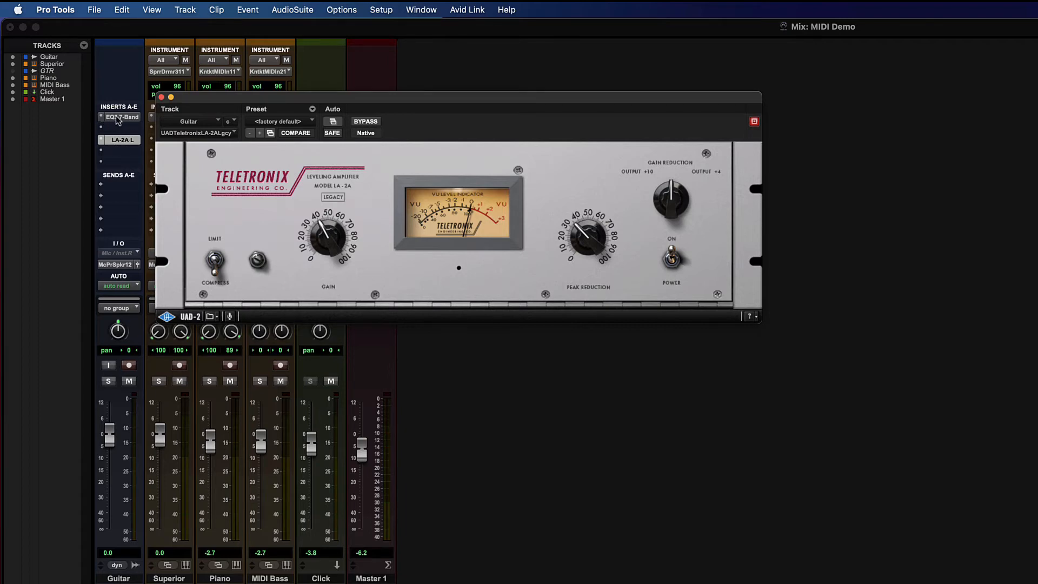
left_click(161, 97)
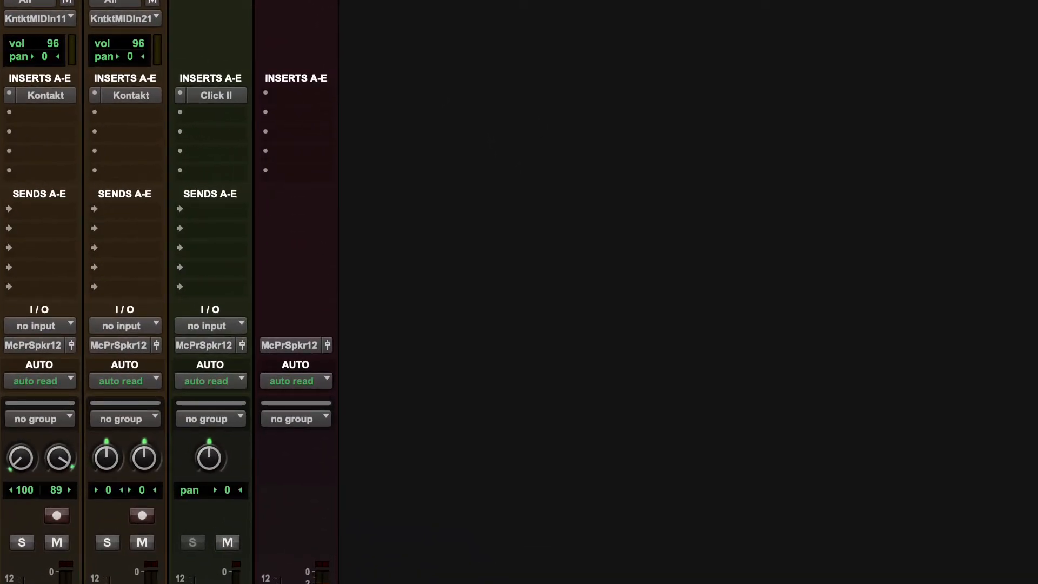
- Create one new stereo Aux Input track named Reverb
key("super+shift+n")
left_click(399, 247)
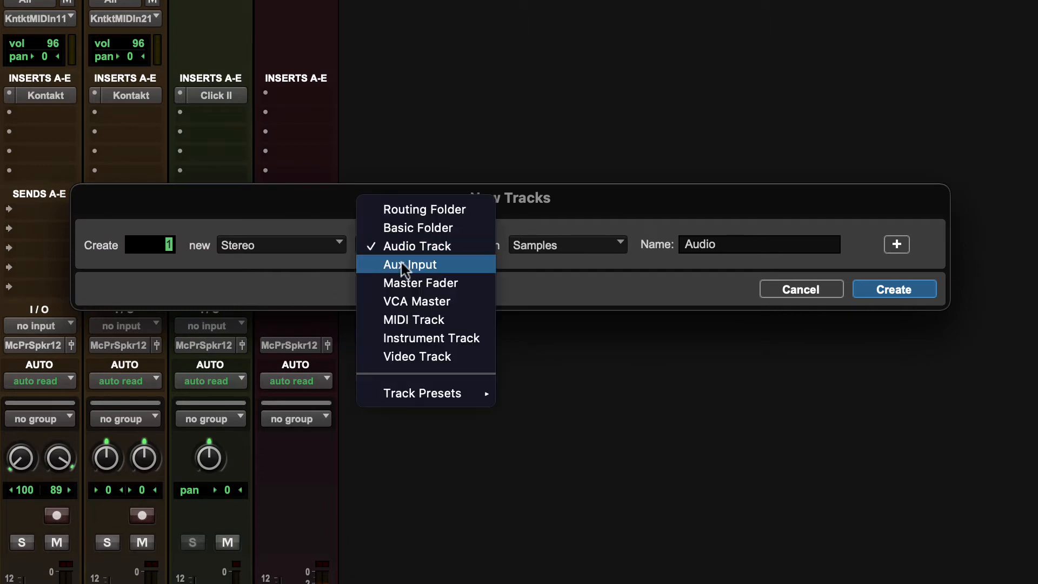
left_click(405, 265)
double_click(795, 255)
type("Reverbn")
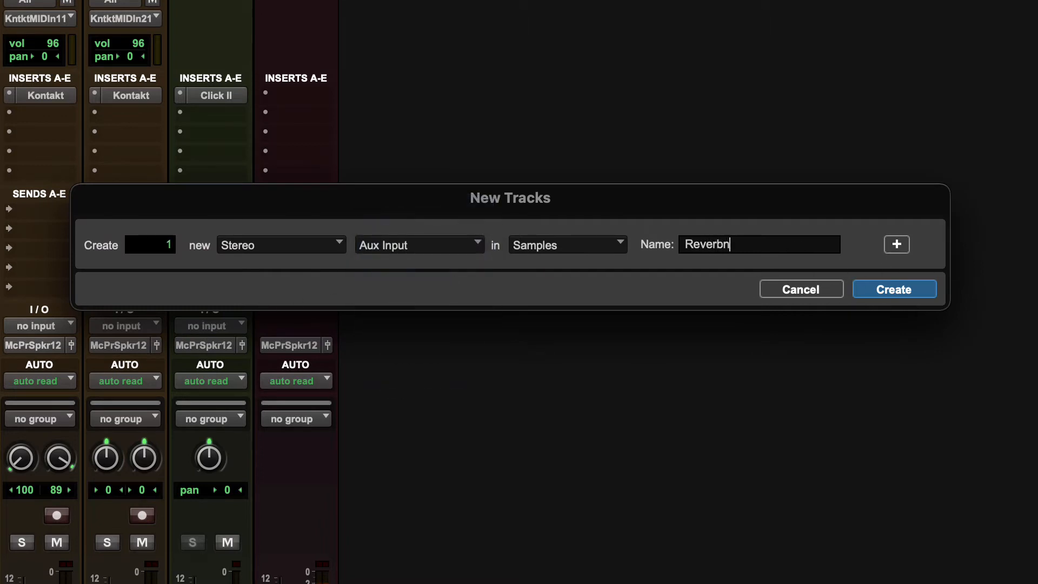
key("BackSpace")
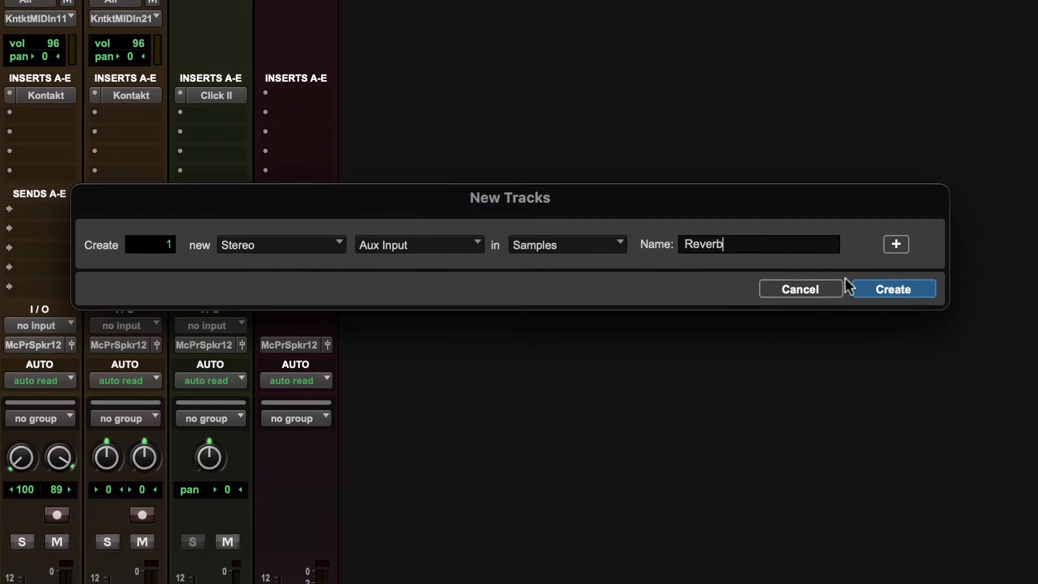
key("Return")
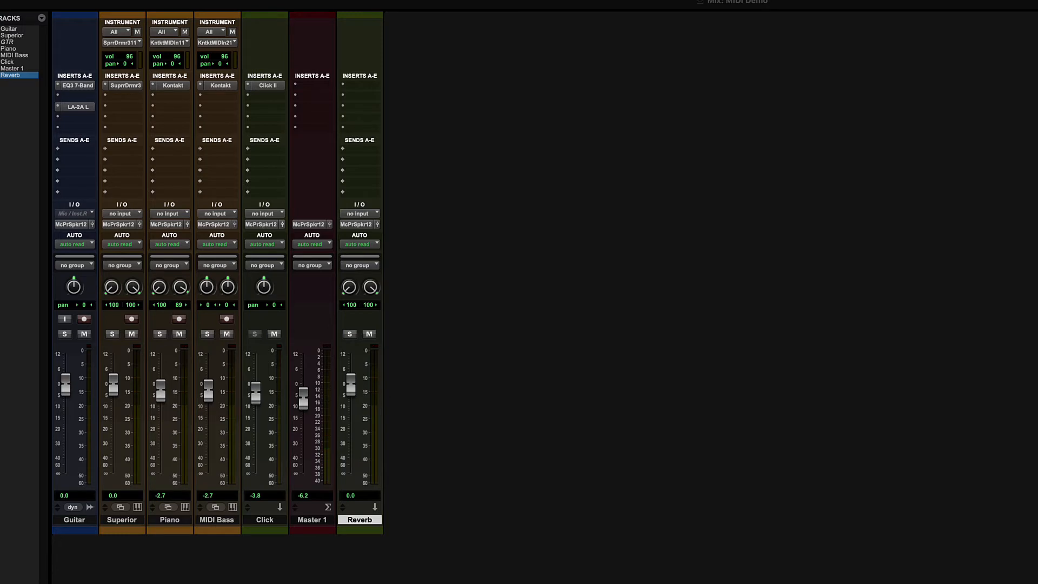
- Create one new stereo Aux Input track named Delay
key("shift+super+n")
key("Tab")
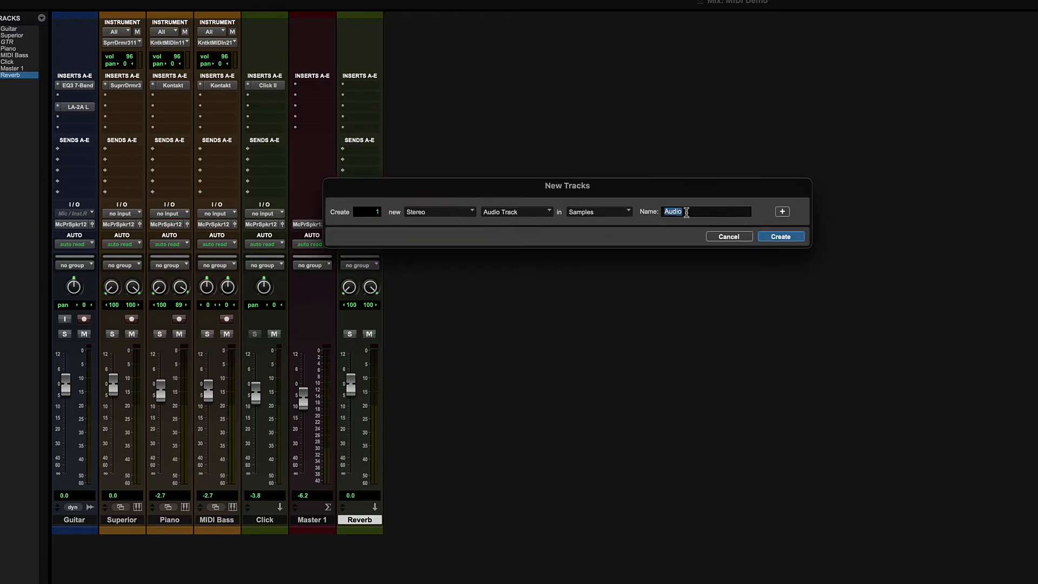
type("D")
type("De")
left_click(505, 214)
left_click(513, 222)
key("Return")
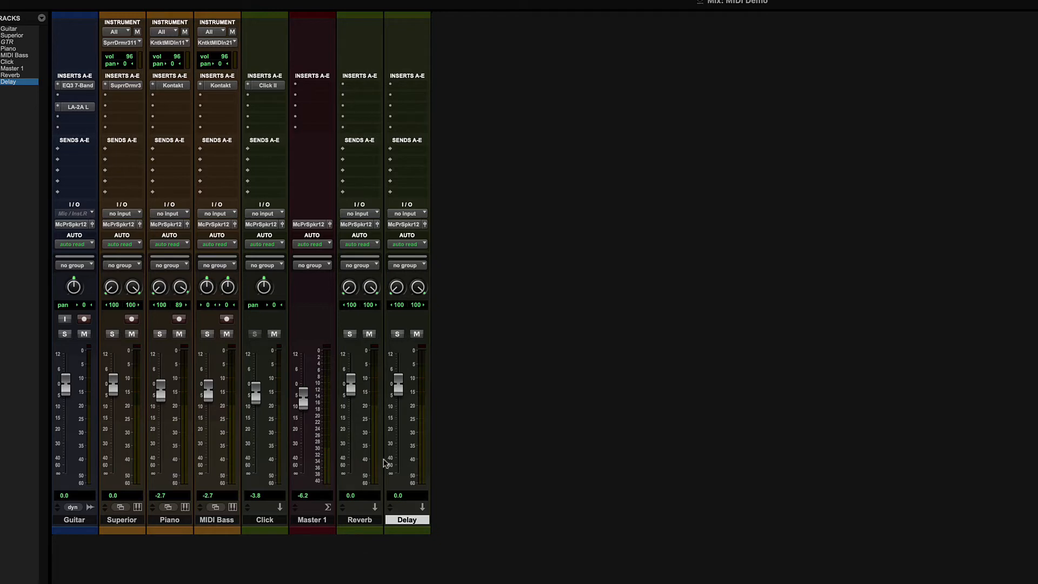
- Insert the multichannel MasterVerb 6 (stereo) in the Reverb track's first insert slot and close its window
left_click(362, 85)
mouse_move(364, 86)
mouse_move(503, 93)
mouse_move(492, 120)
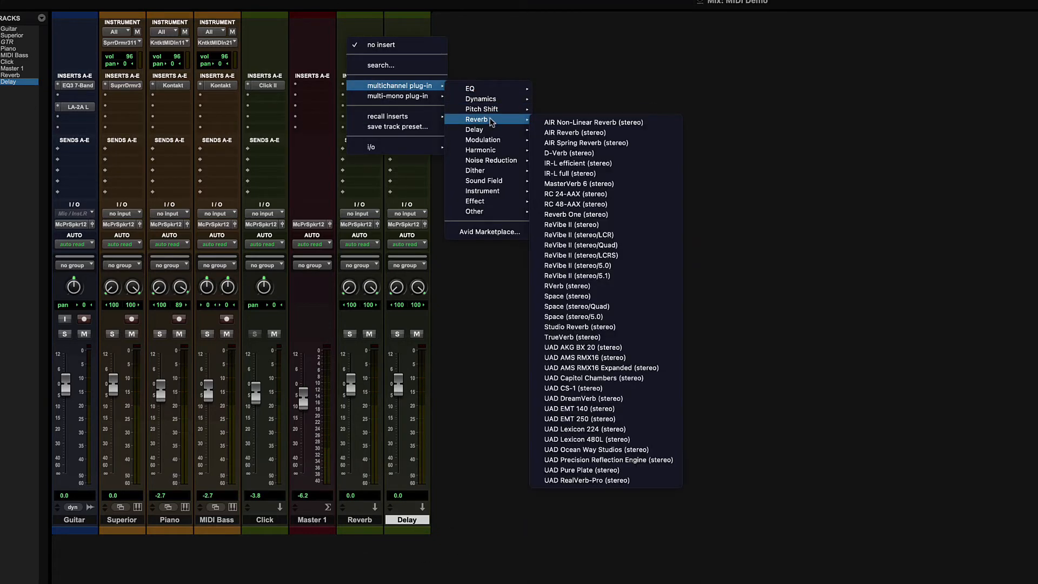
left_click(588, 187)
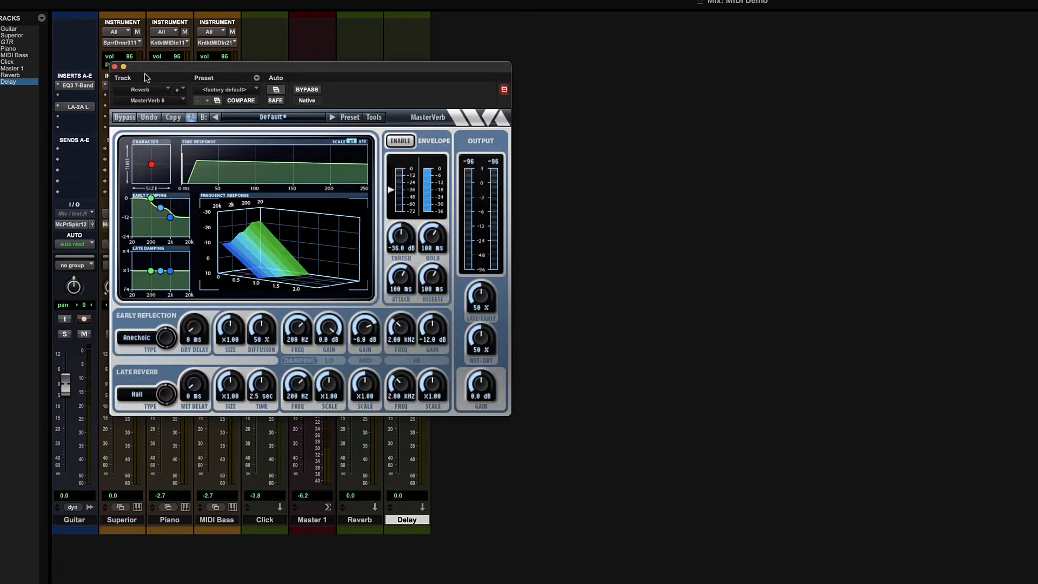
left_click(114, 67)
- Insert the RT Delay plug-in in the Delay track's first insert slot and close its window
left_click(404, 86)
mouse_move(405, 88)
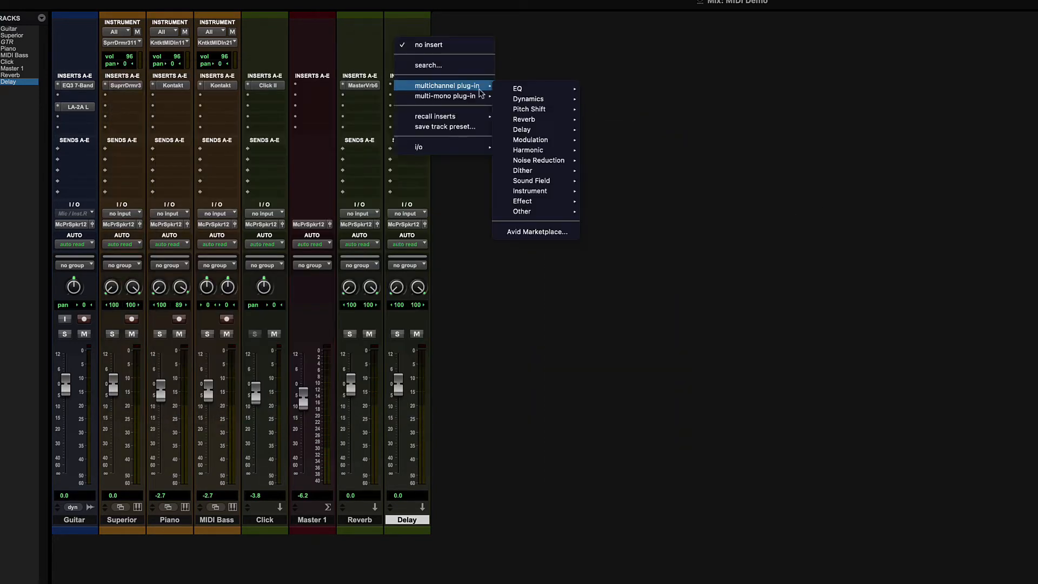
left_click(784, 96)
left_click(656, 89)
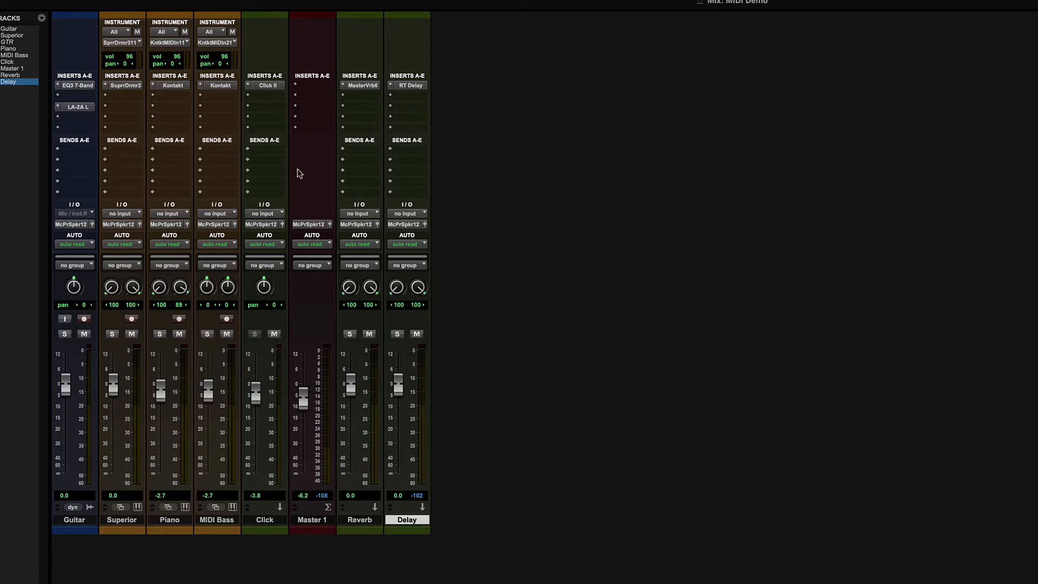
- Add a send to Bus 1-2 in the Guitar track's first send slot and rename the bus Verb
left_click(77, 150)
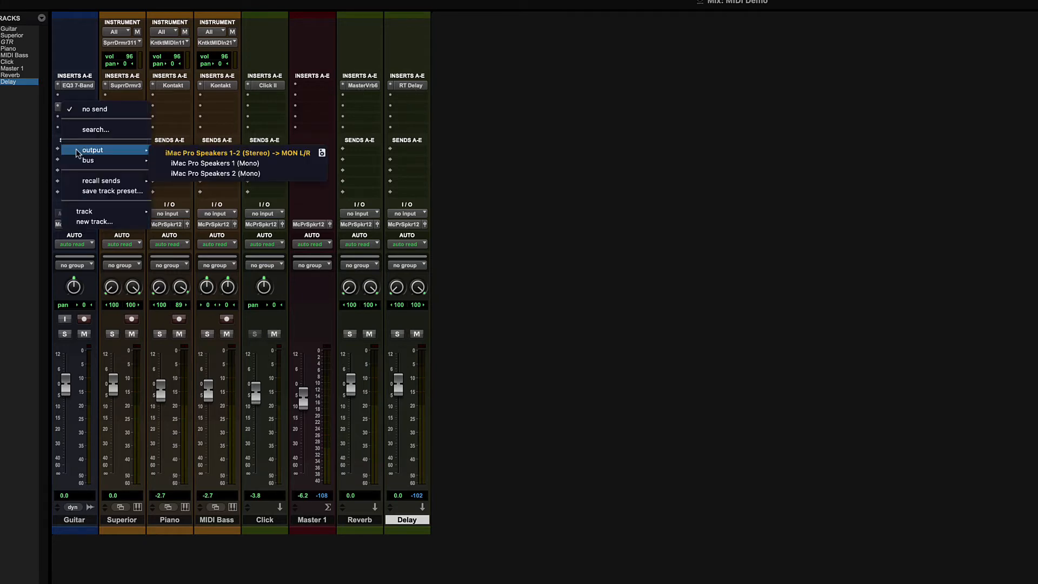
mouse_move(134, 163)
left_click(189, 163)
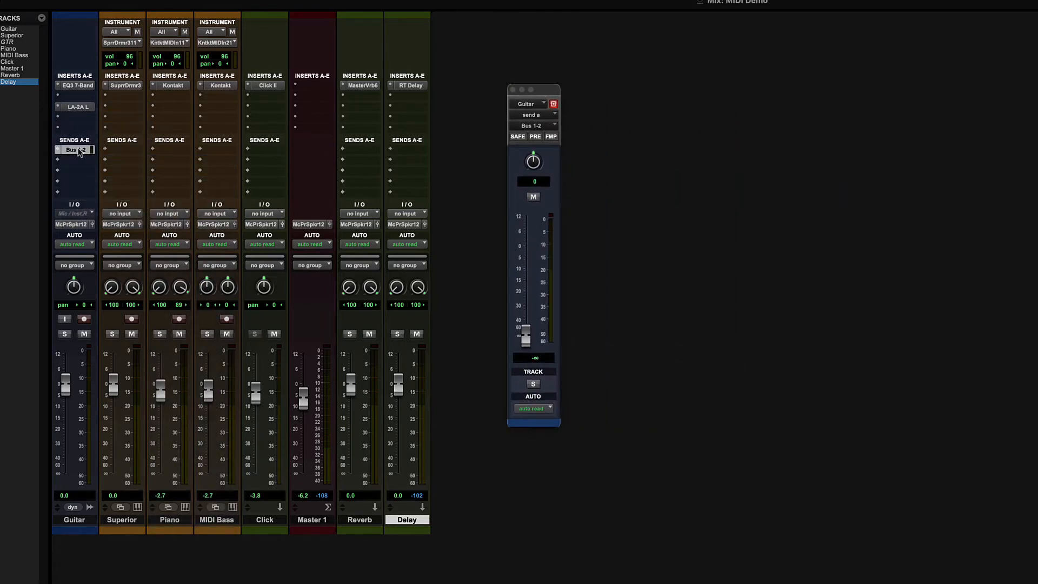
left_click(78, 151)
left_click(78, 151)
- Set the Reverb track's input to the Verb bus and close the Guitar send window
left_click(344, 214)
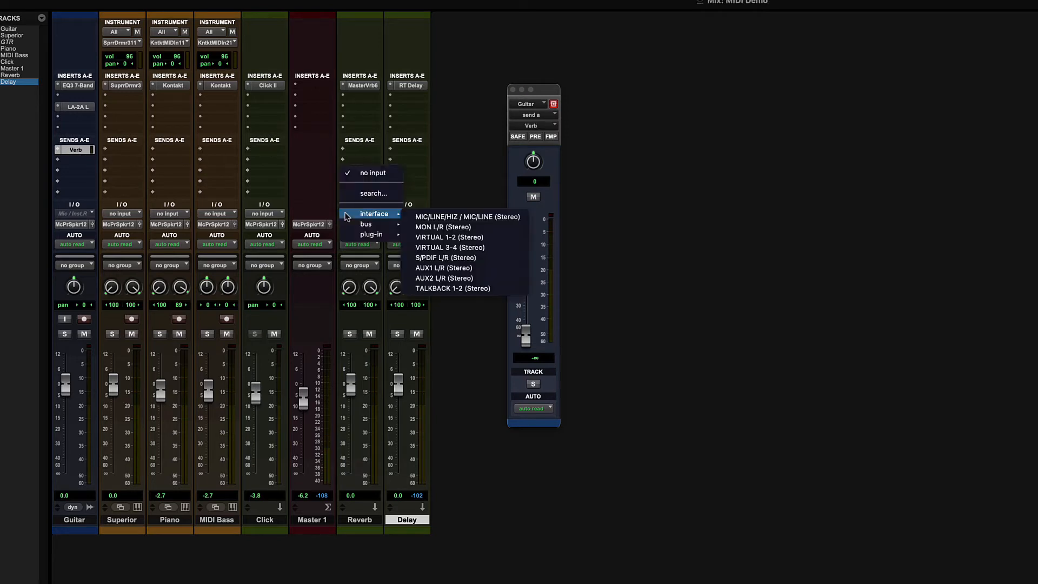
mouse_move(383, 225)
left_click(416, 227)
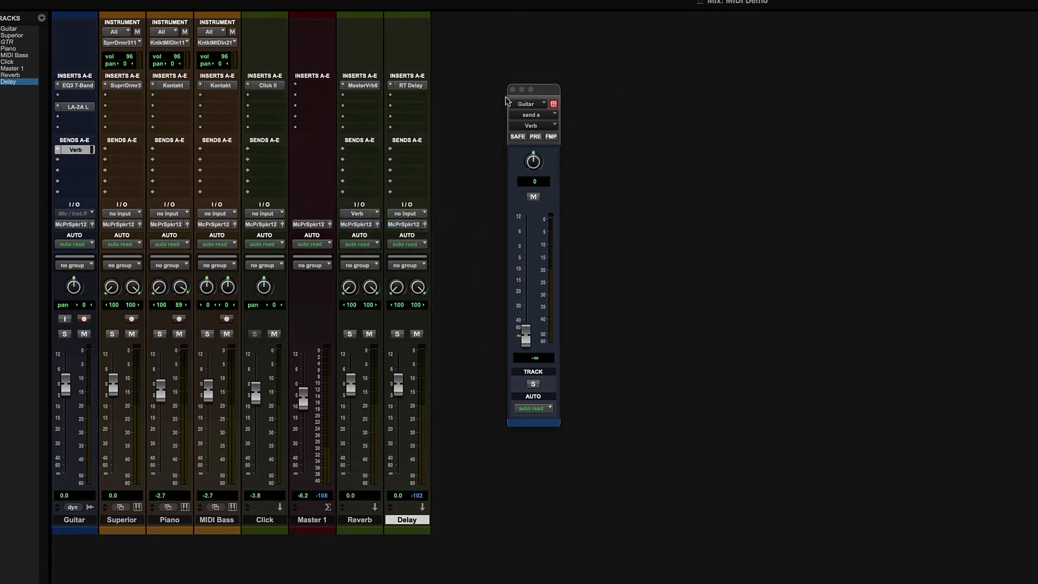
left_click(512, 89)
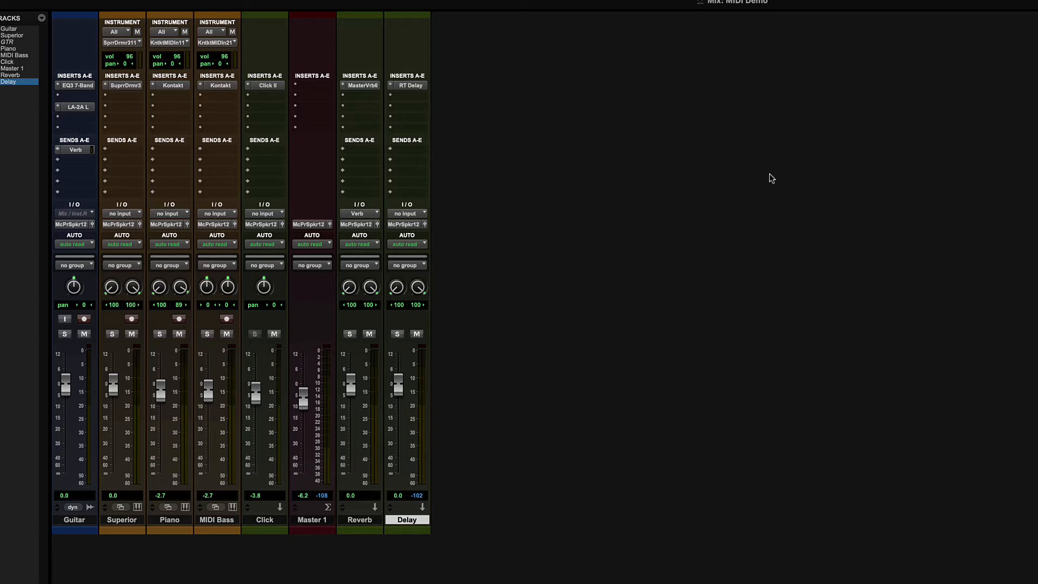
- Copy the Guitar's Verb send to Superior and Piano, then raise the Guitar's send level to about -10.2 dB
left_click_drag(76, 150, 163, 153)
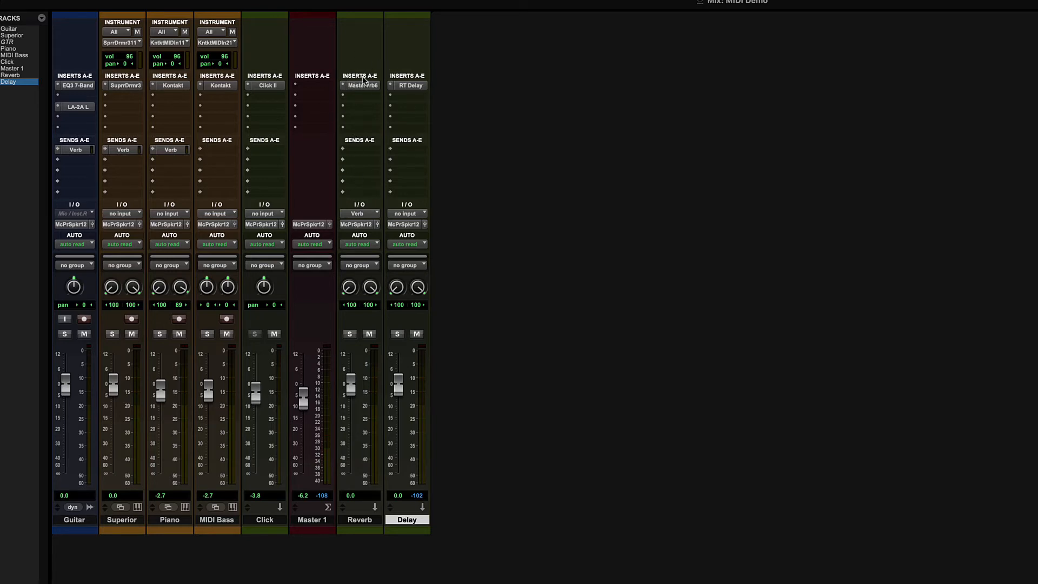
left_click(76, 150)
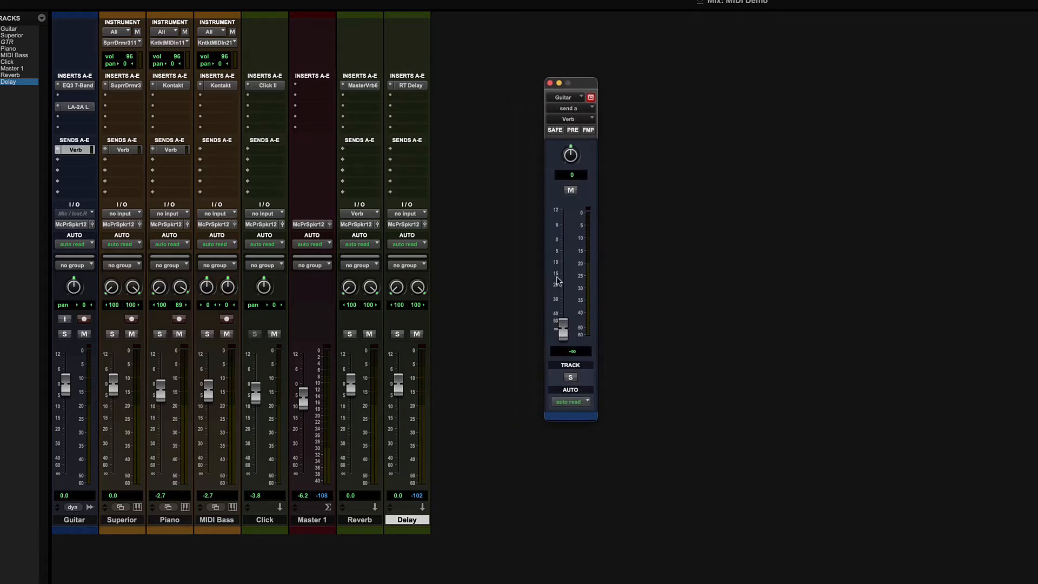
left_click_drag(563, 330, 565, 261)
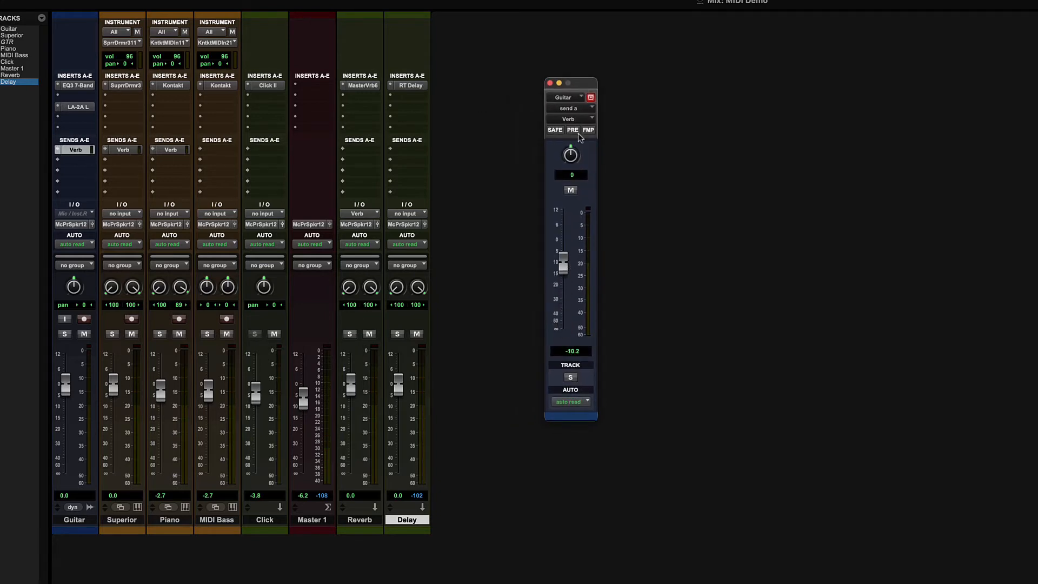
left_click(549, 82)
- Raise the Verb send levels on the Superior and Piano tracks, closing each send window when done
left_click(123, 150)
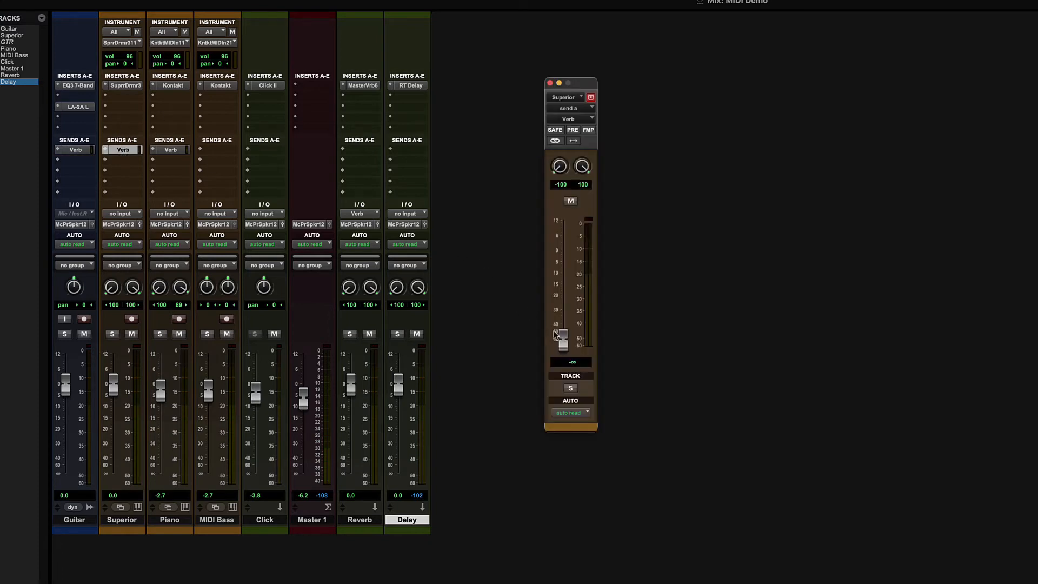
left_click_drag(562, 334, 564, 268)
left_click(550, 84)
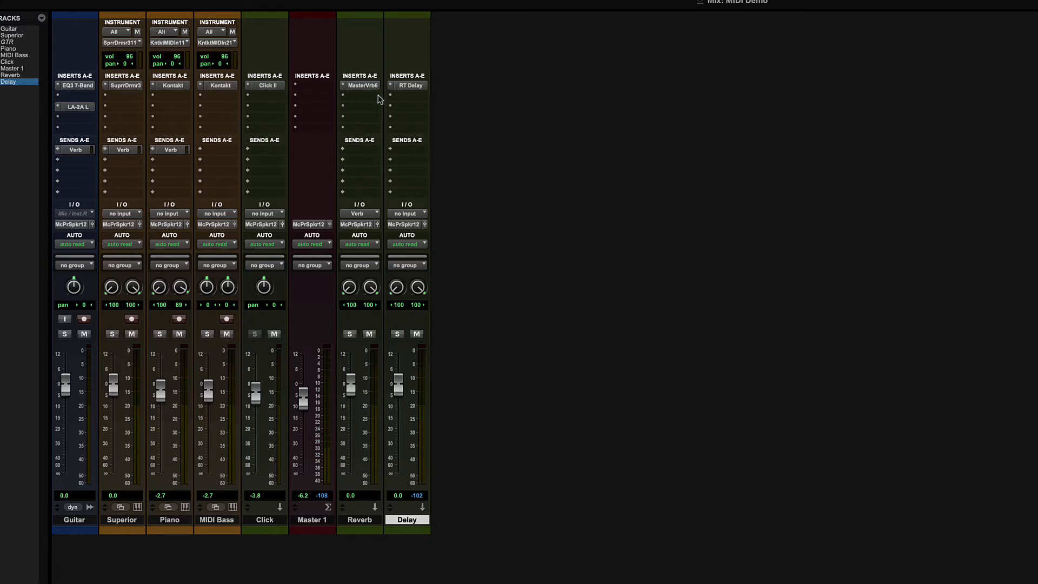
left_click(171, 149)
left_click_drag(563, 262, 564, 250)
left_click(550, 83)
- Open the Guitar track's EQ3 7-Band beside the channel strips and examine the tracks its window can switch to
left_click(85, 86)
left_click_drag(734, 94, 301, 64)
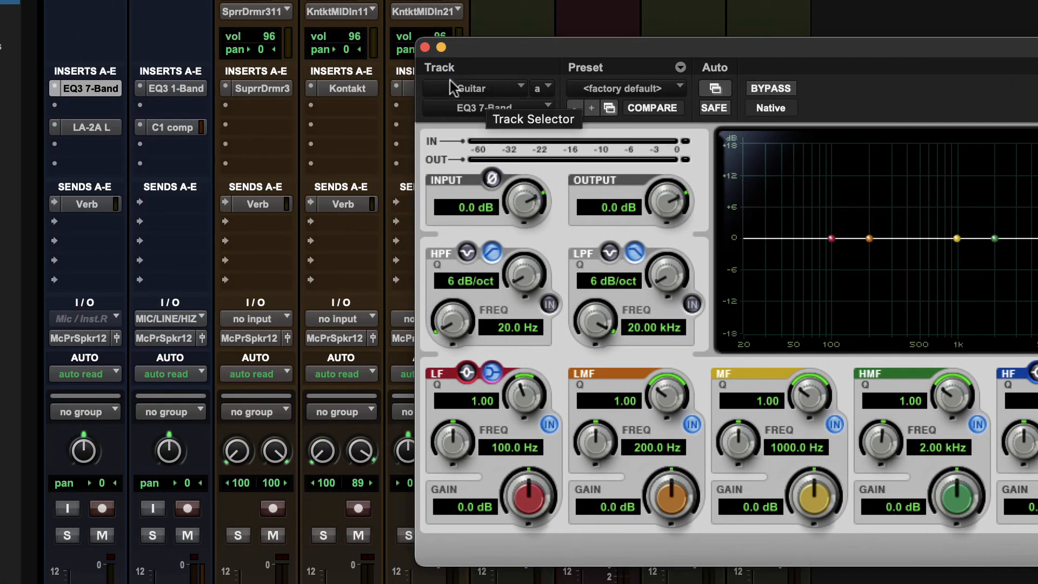
left_click(484, 90)
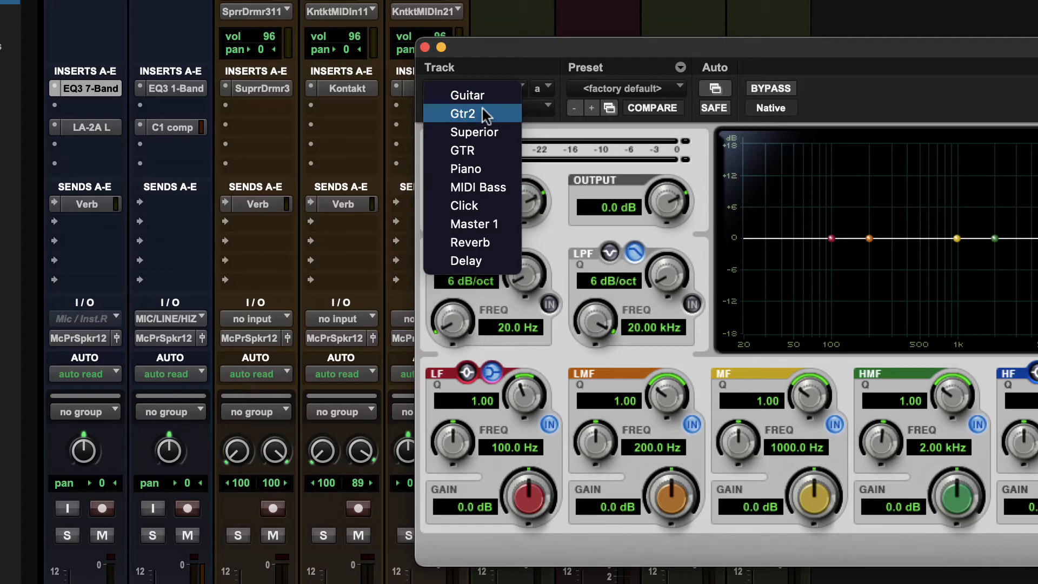
left_click(468, 96)
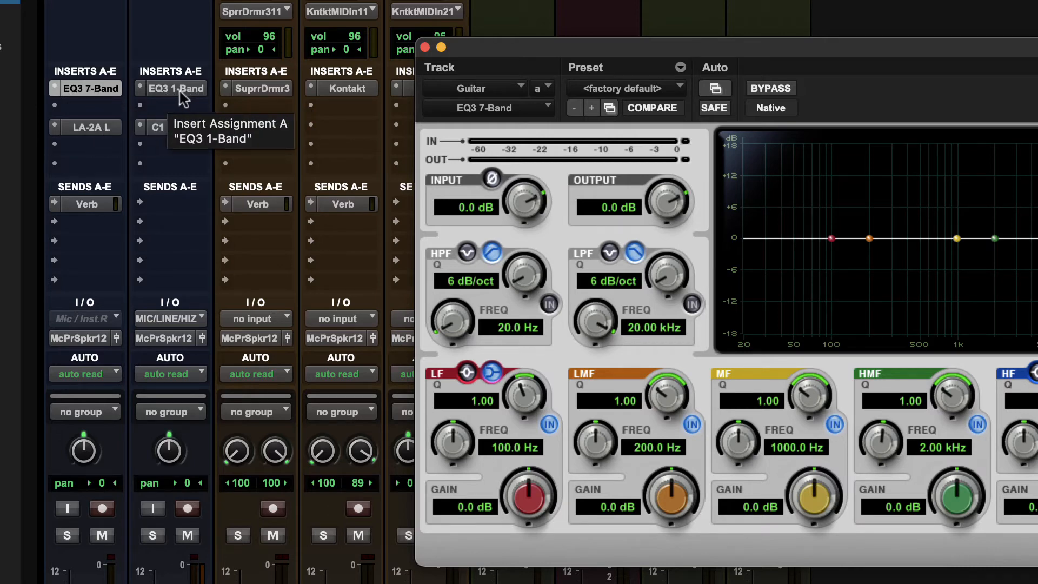
- Switch the open EQ window to Gtr2's EQ3 1-Band and back to the Guitar track's EQ
left_click(456, 90)
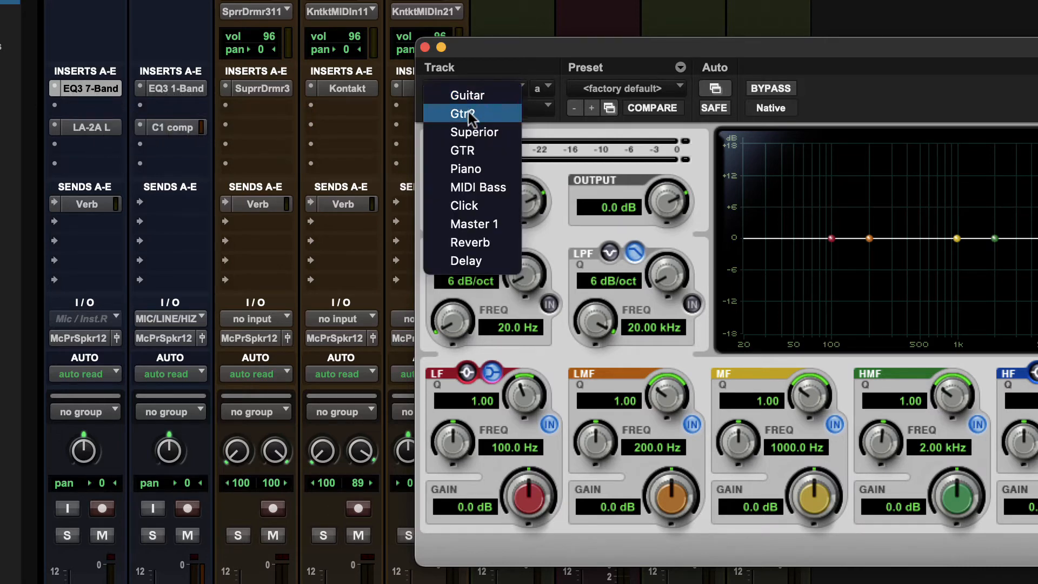
left_click(475, 105)
left_click(475, 89)
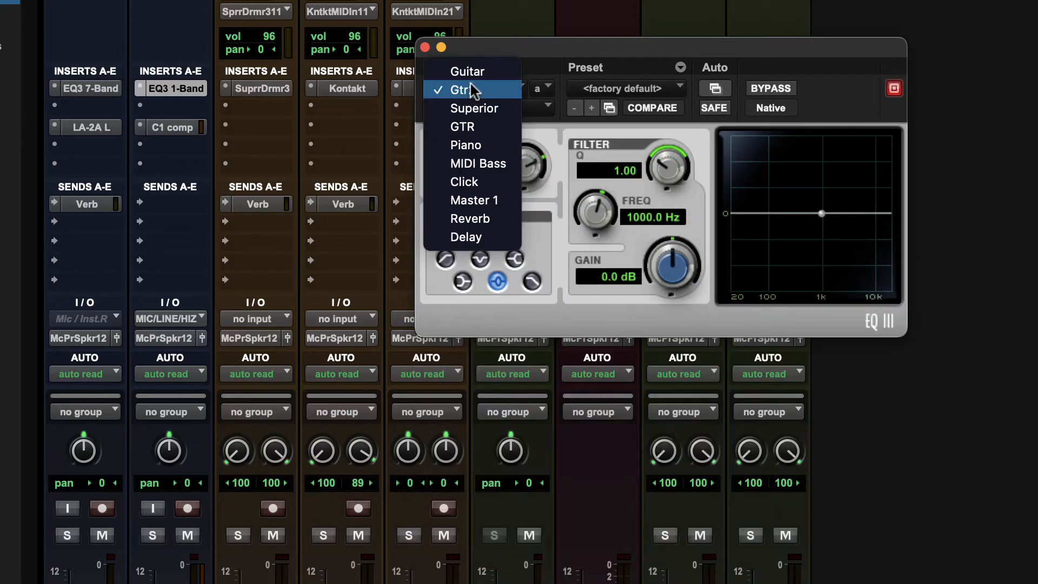
left_click(477, 74)
- View the Guitar's LA-2A, switch its window to Gtr2's C1 compressor and back, and move the window clear of the strips
left_click(89, 127)
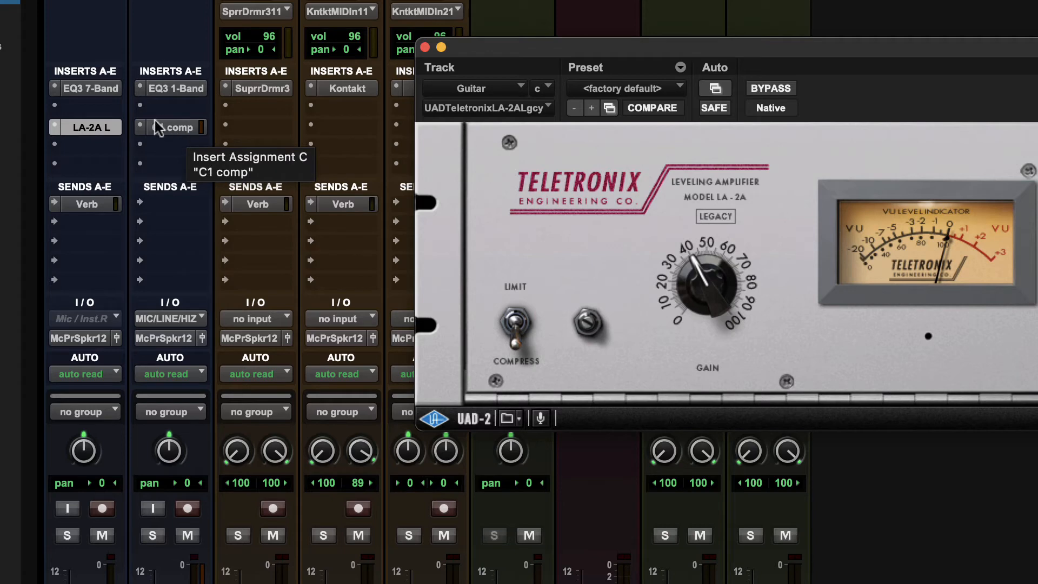
left_click(510, 89)
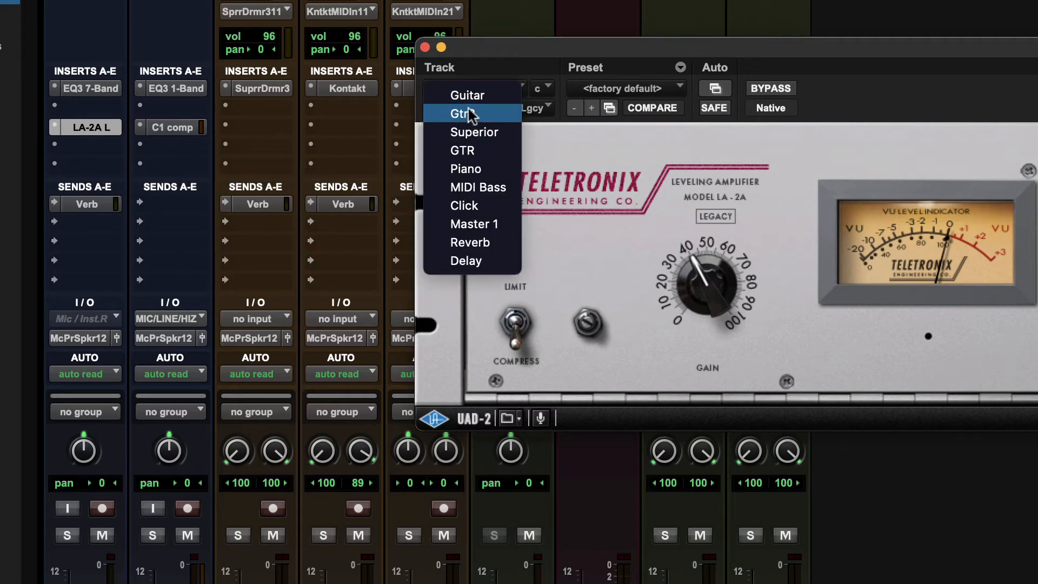
left_click(463, 112)
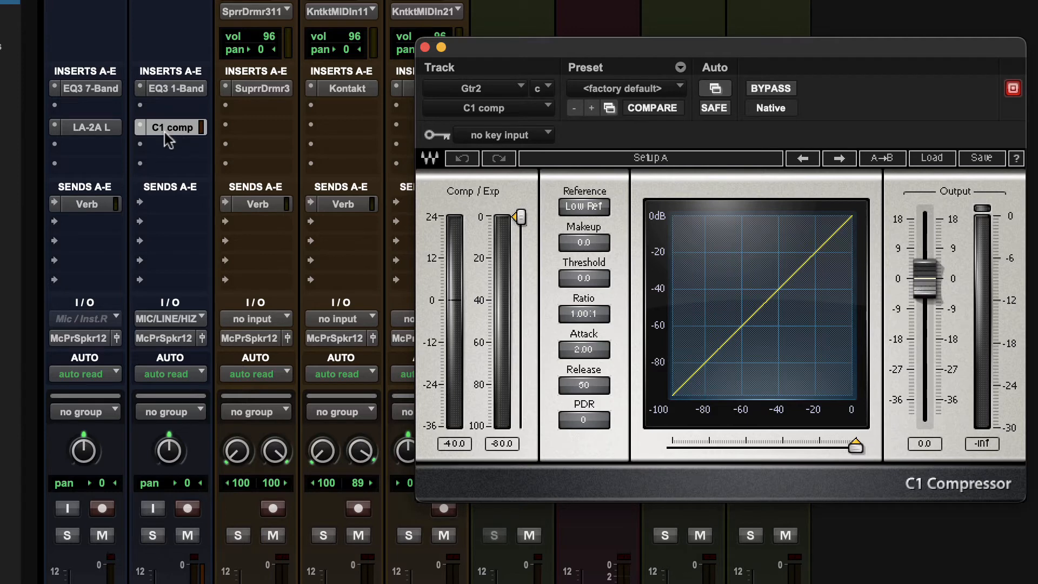
left_click(510, 88)
left_click(471, 69)
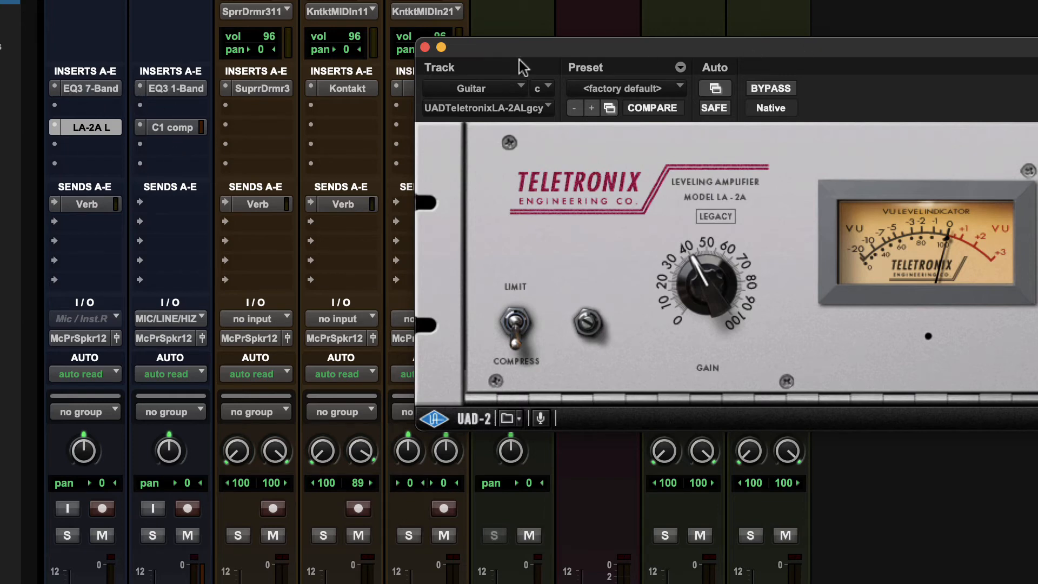
left_click_drag(519, 60, 820, 55)
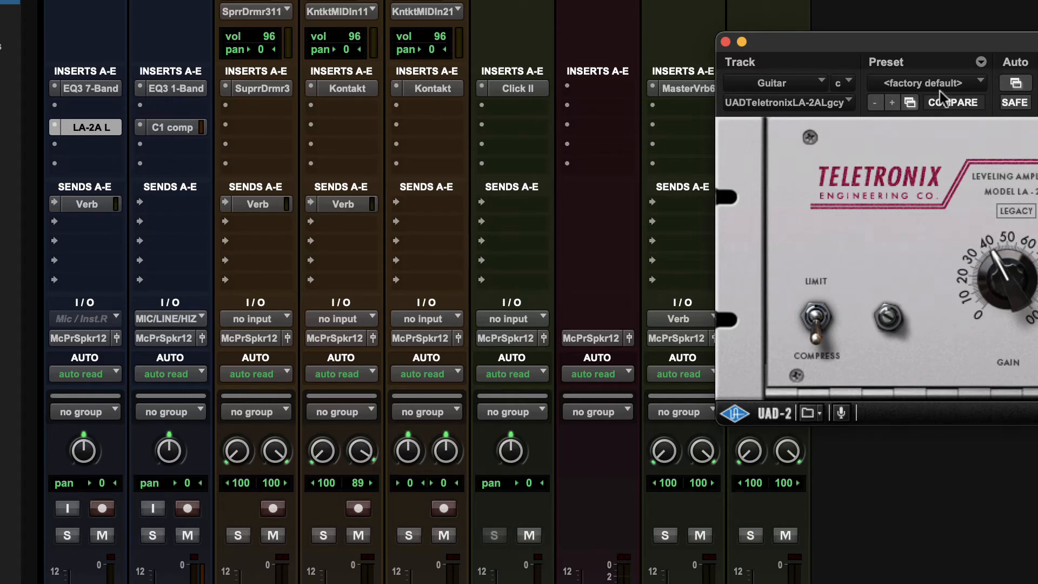
- Show the Guitar track's EQ3 7-Band in the plug-in window and move Gtr2's C1 compressor from insert slot c to slot b
left_click_drag(949, 46, 763, 46)
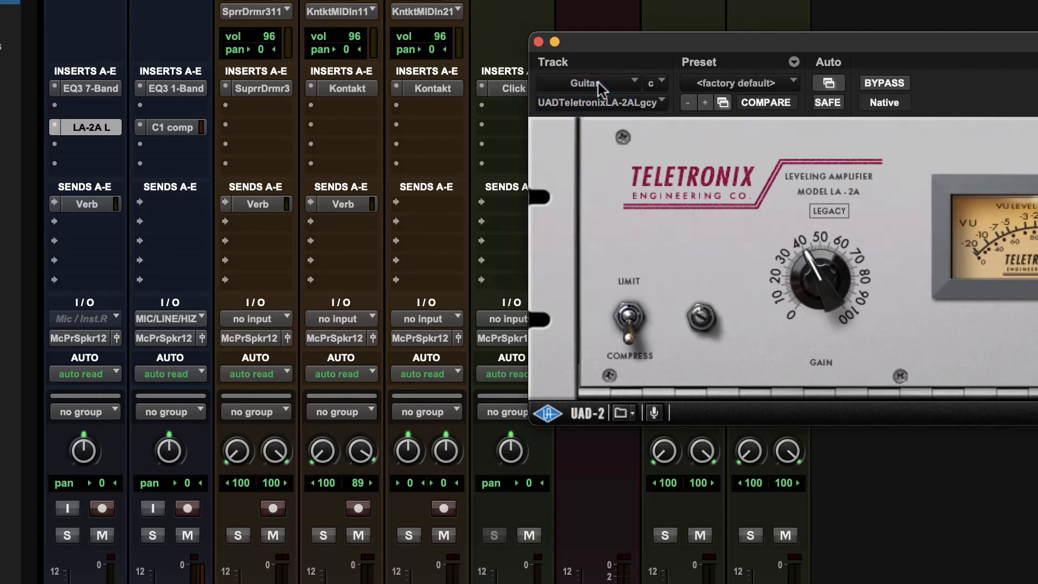
left_click(80, 89)
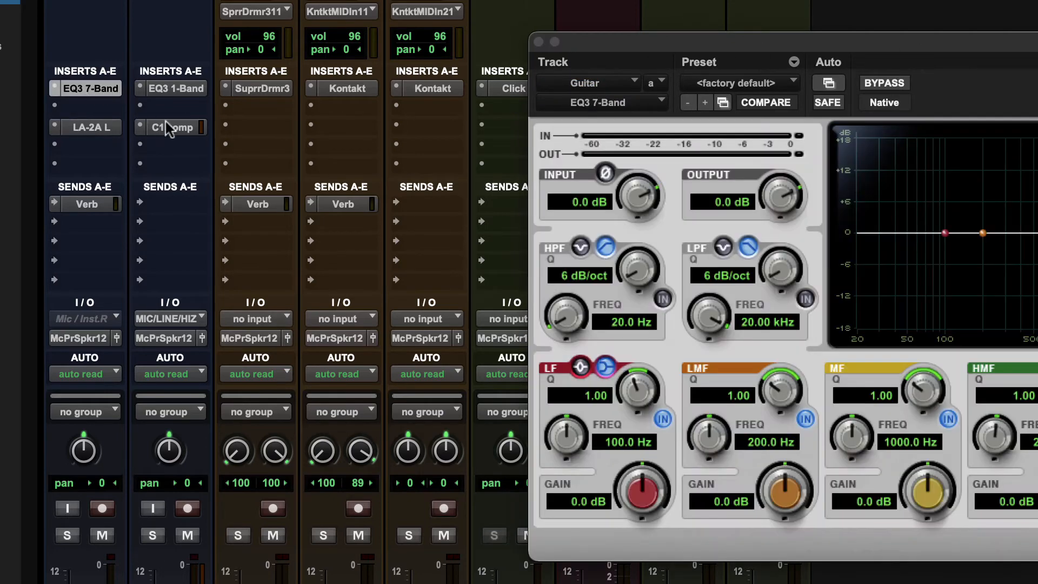
left_click_drag(165, 116, 165, 111)
- Show the Guitar's LA-2A, switch its window to Gtr2, and select insert b with the C1 compressor
left_click(92, 130)
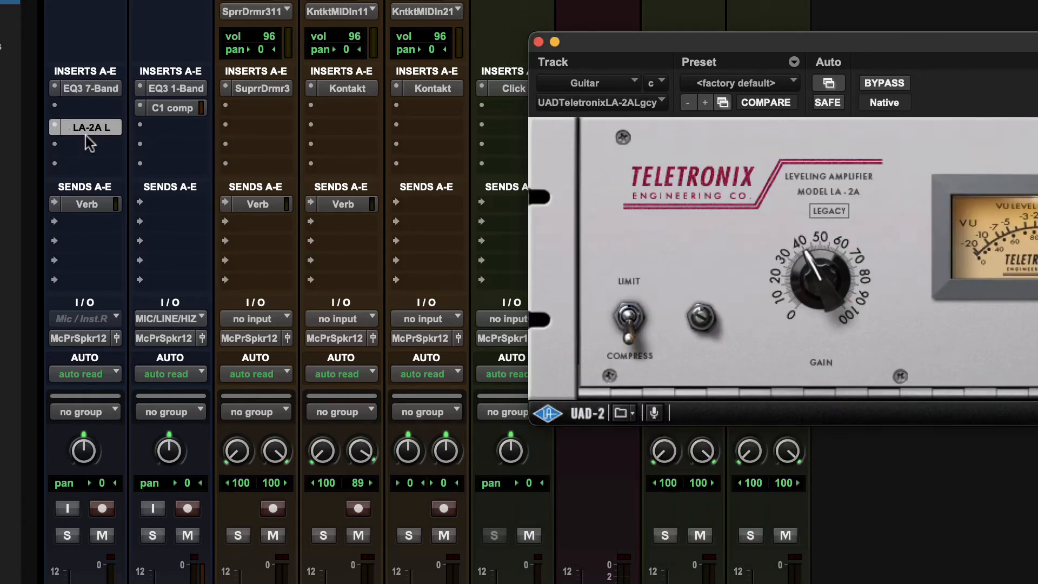
left_click(562, 84)
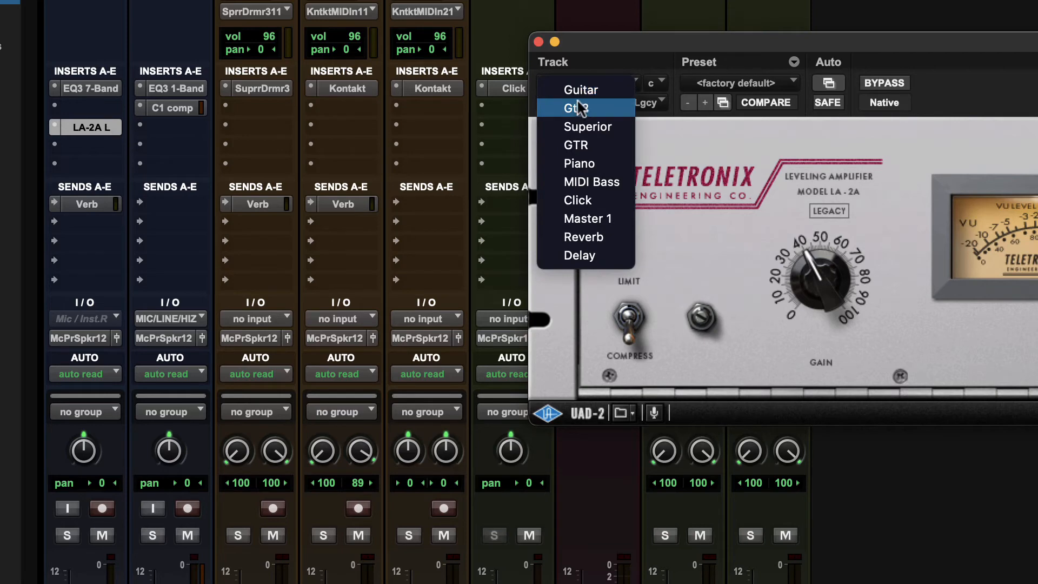
left_click(576, 106)
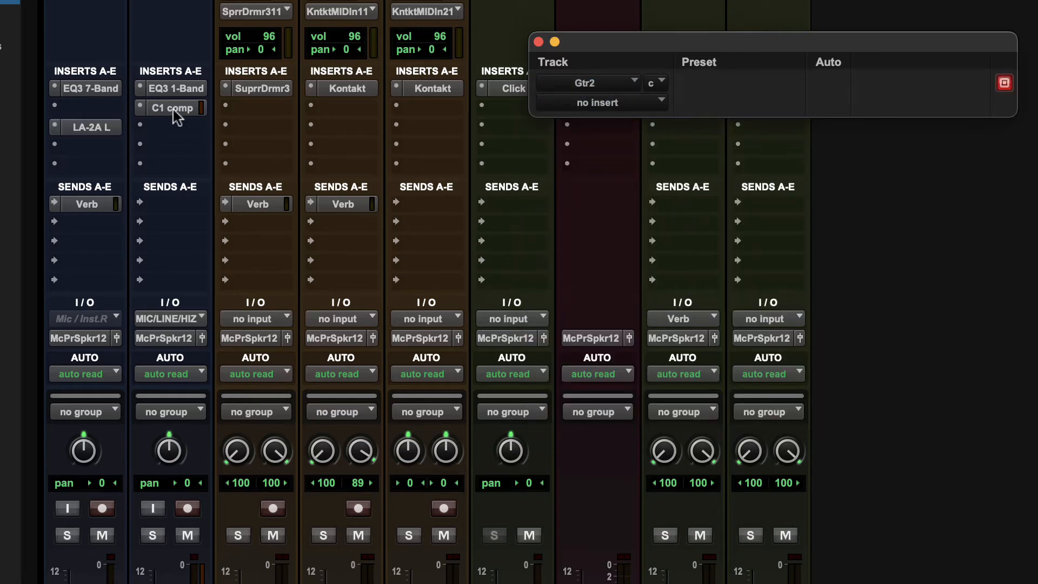
left_click(656, 84)
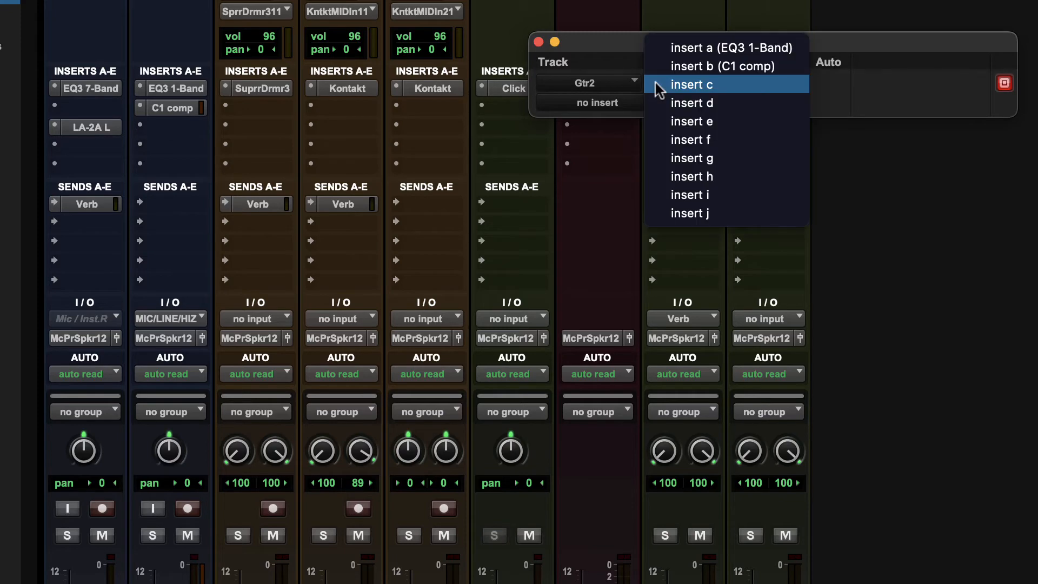
left_click(672, 66)
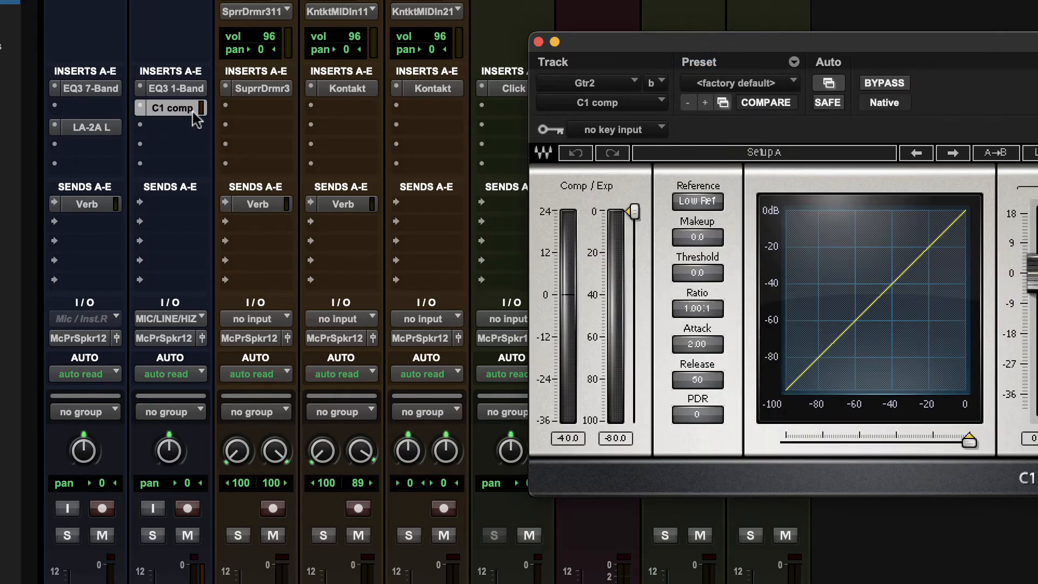
- Review Gtr2's insert slots from the C1 window, keeping insert b, and reposition the window over the mixer
left_click(667, 78)
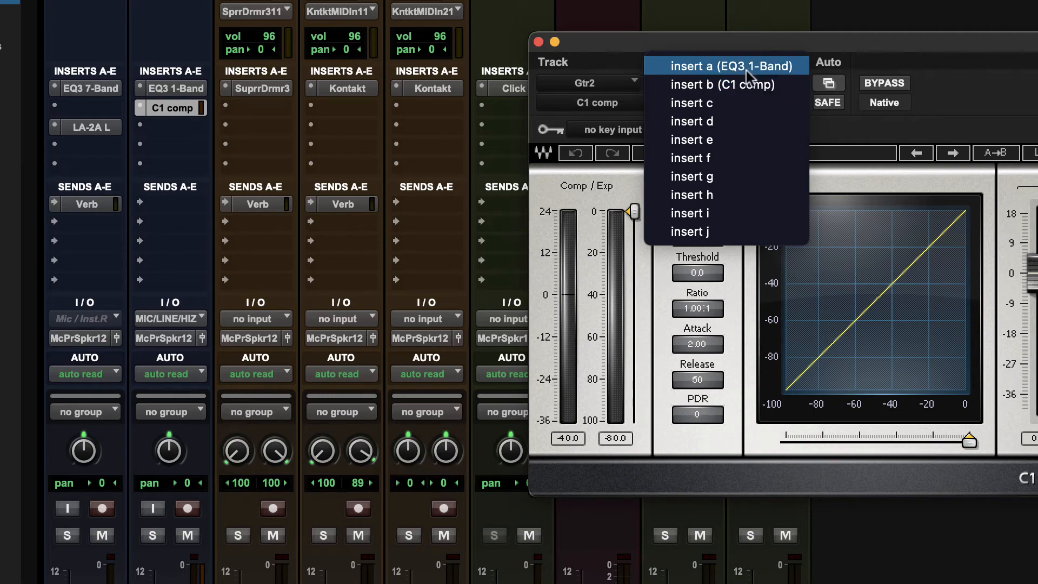
left_click(778, 86)
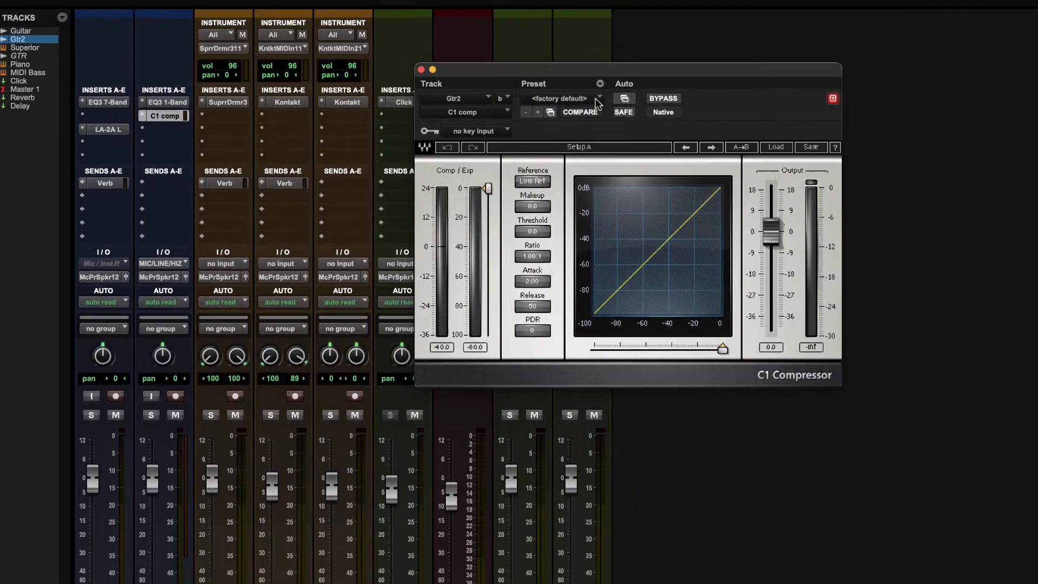
left_click_drag(625, 77, 1005, 132)
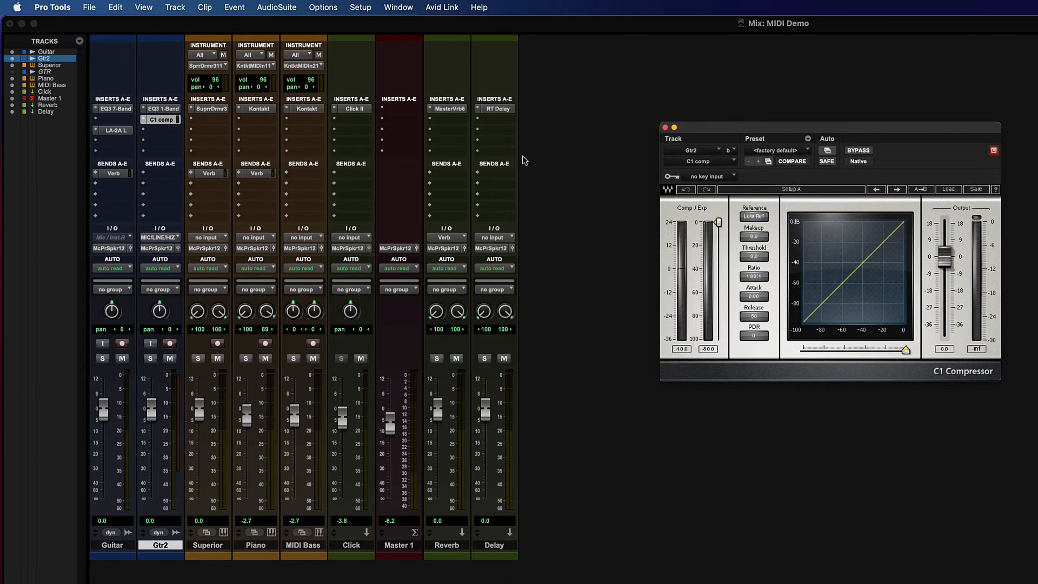
left_click_drag(831, 131, 503, 126)
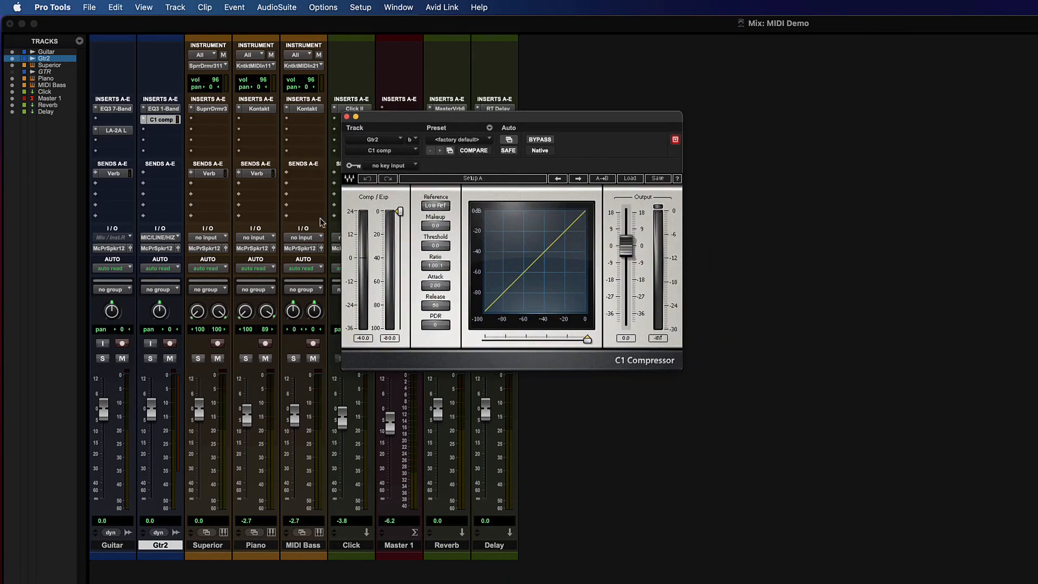
- Switch the C1 window to the Guitar track, view its insert slots, and open Guitar's EQ3 7-Band clear of the strips
left_click(373, 140)
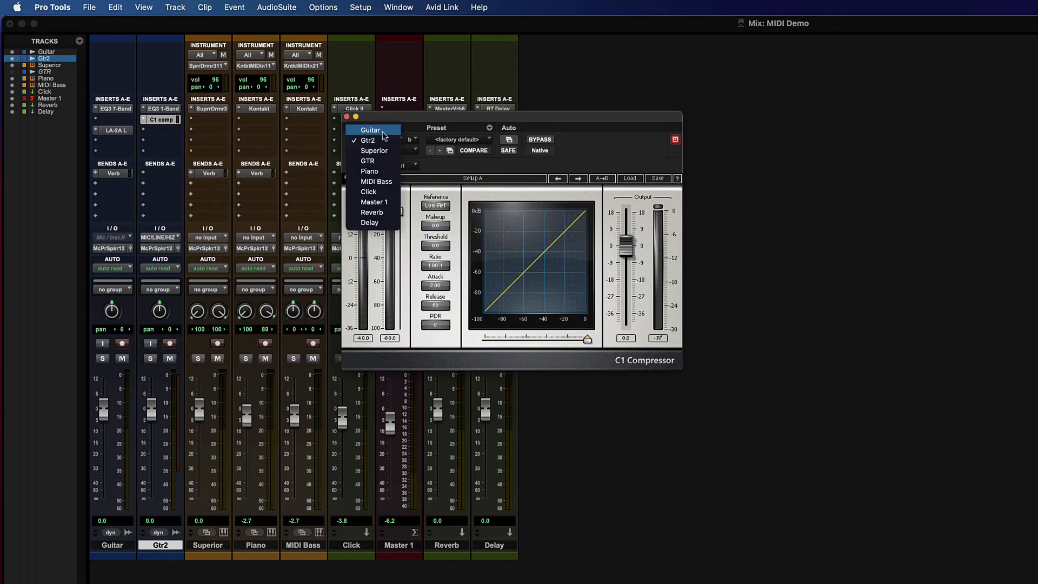
left_click(370, 129)
left_click(386, 151)
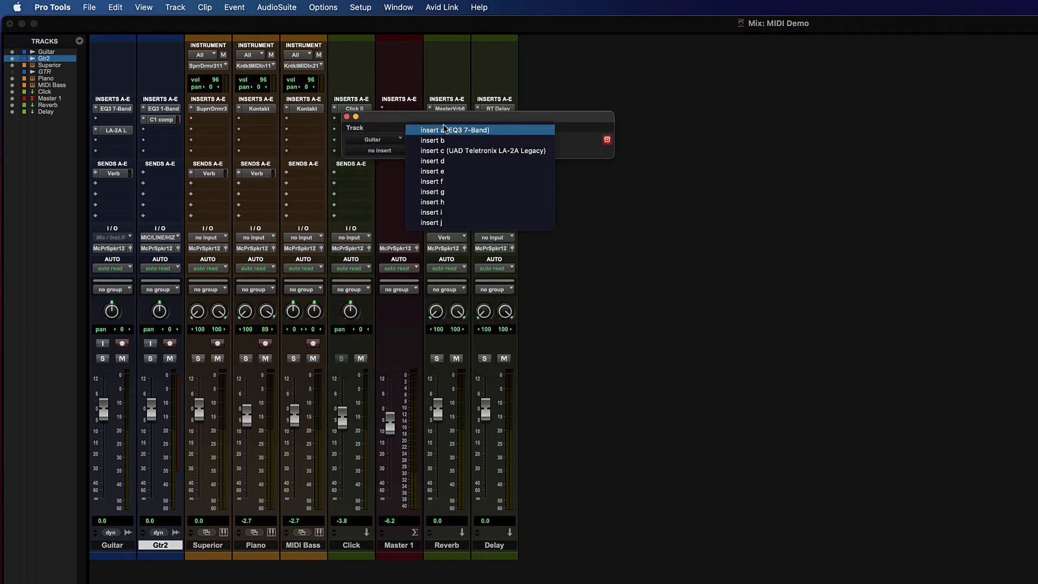
left_click_drag(384, 117, 417, 120)
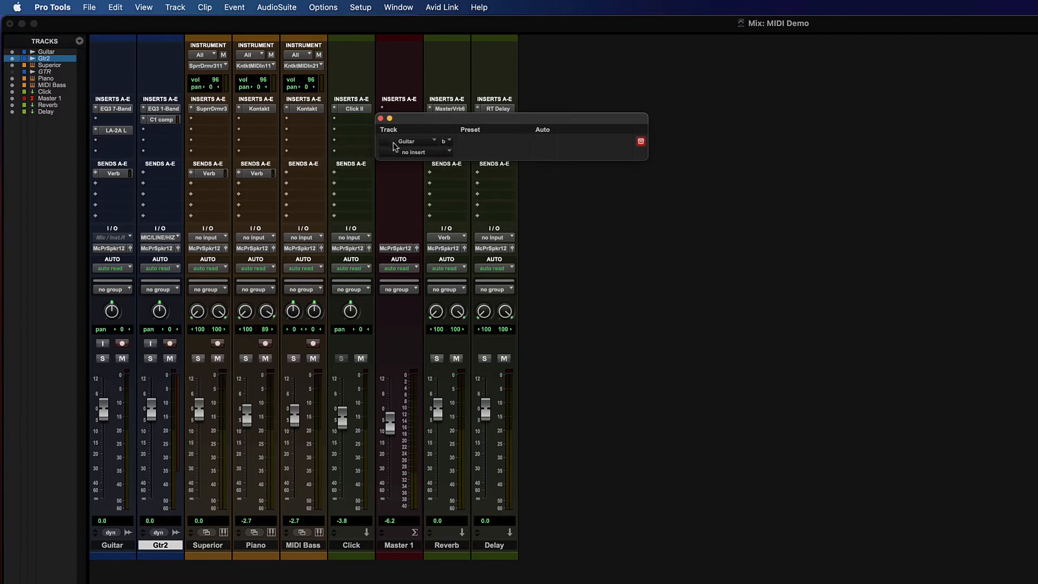
left_click(392, 142)
left_click(428, 119)
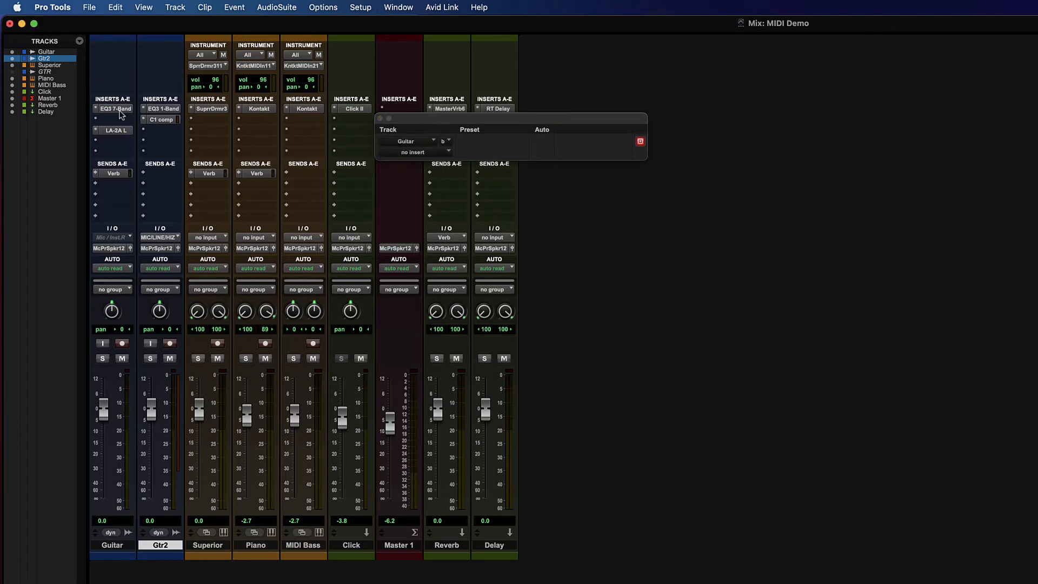
left_click(119, 109)
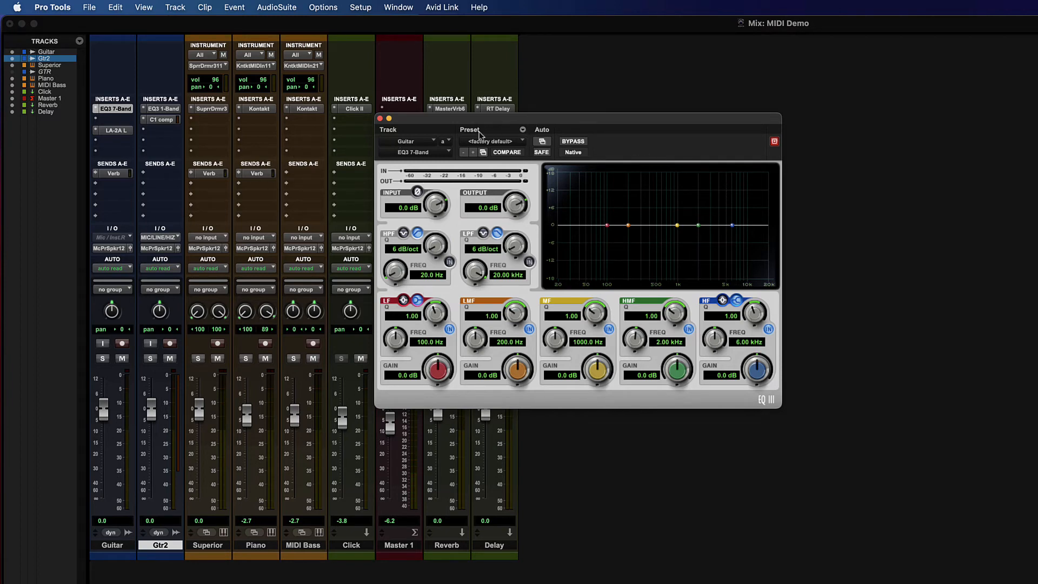
left_click_drag(479, 133, 680, 129)
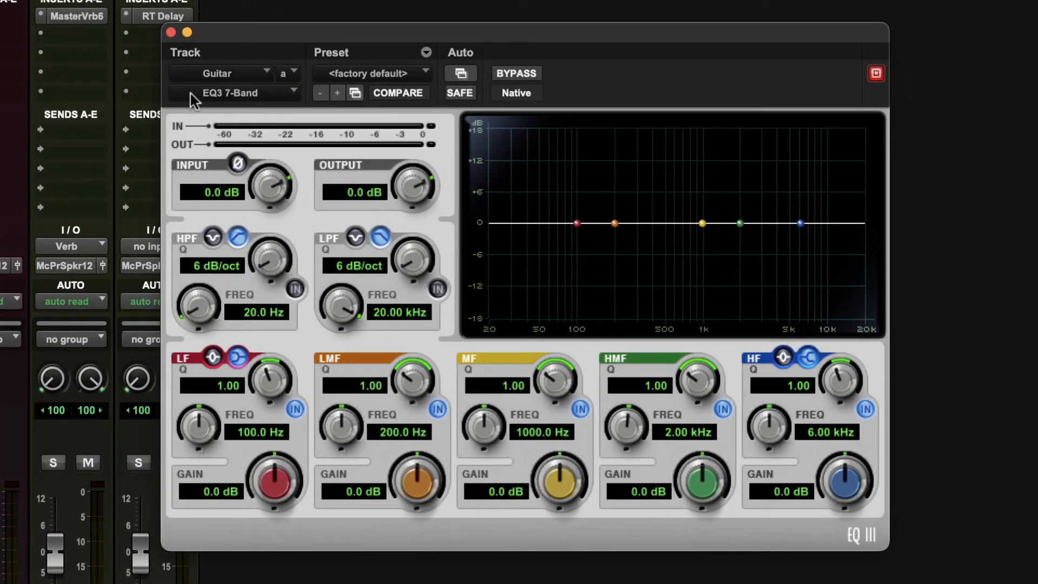
- Examine the plug-in categories and EQ models that could replace EQ3 7-Band on the Guitar insert, keeping the current plug-in
left_click(234, 93)
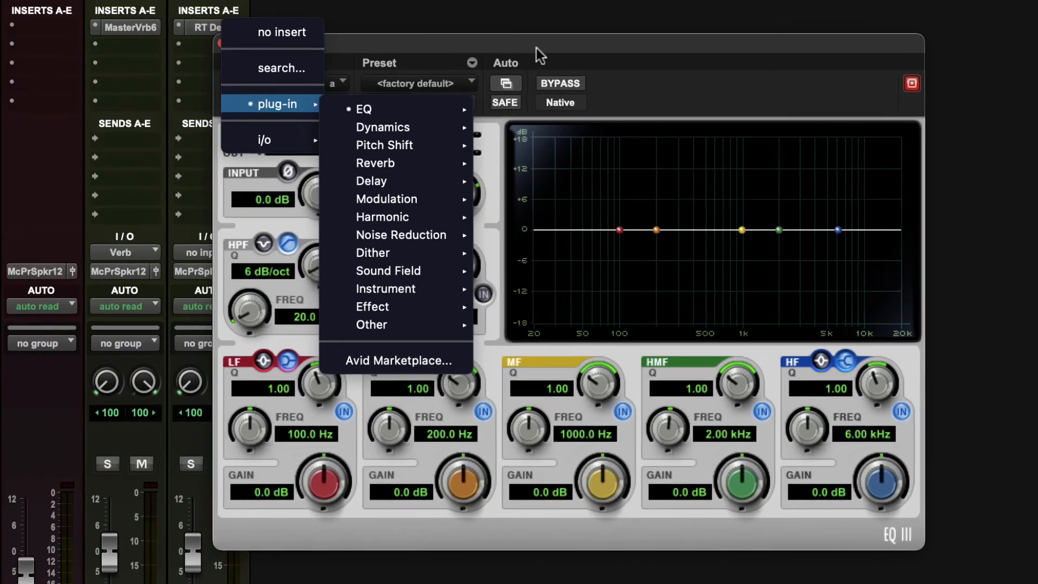
left_click(523, 40)
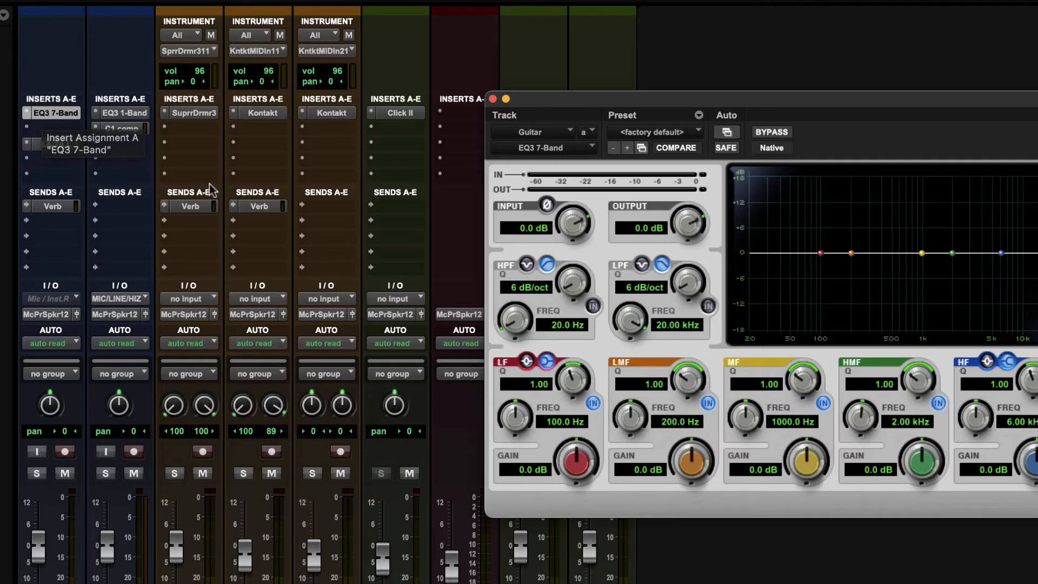
left_click(546, 152)
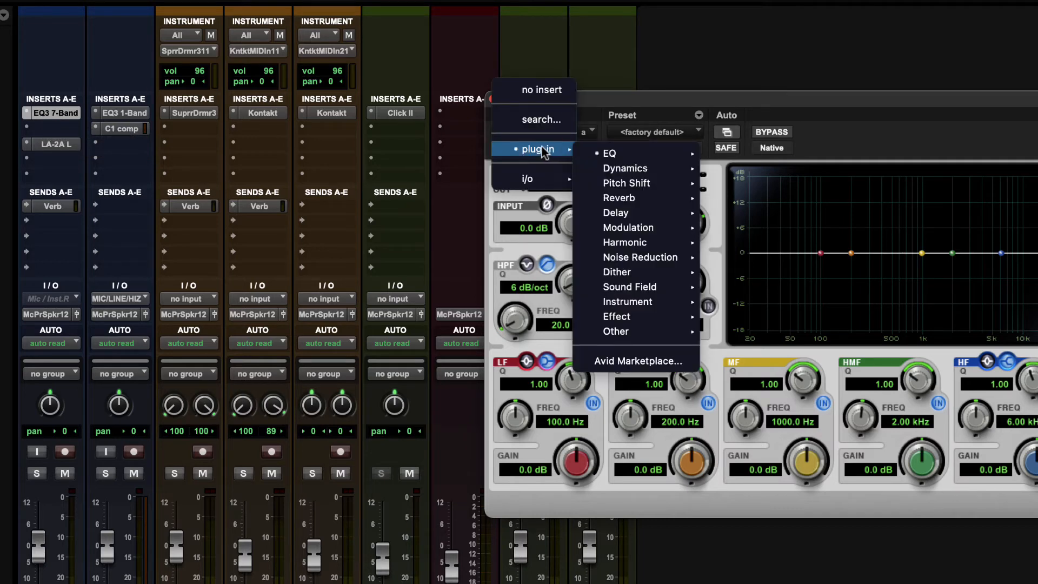
mouse_move(626, 187)
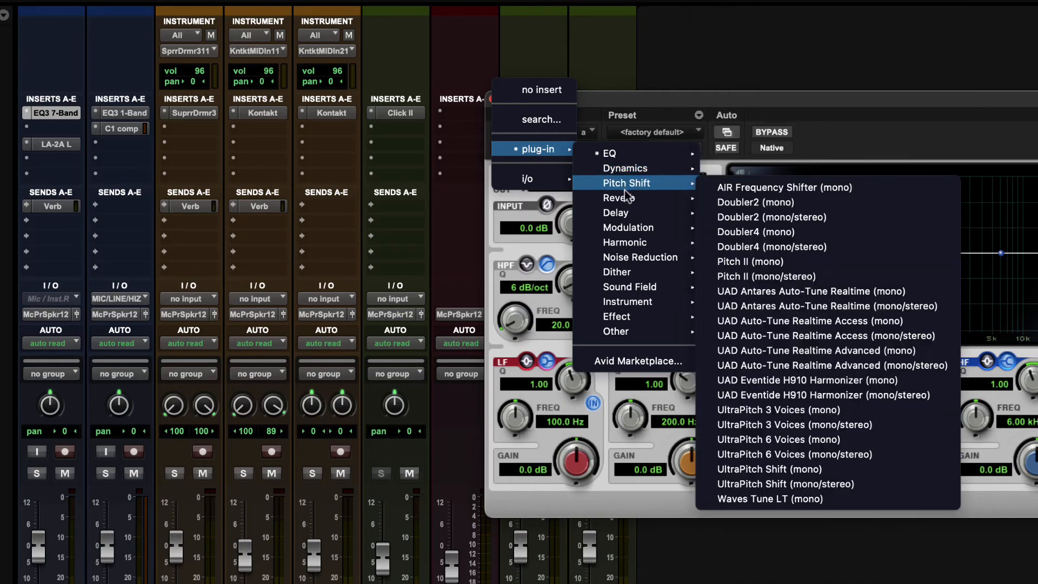
mouse_move(625, 156)
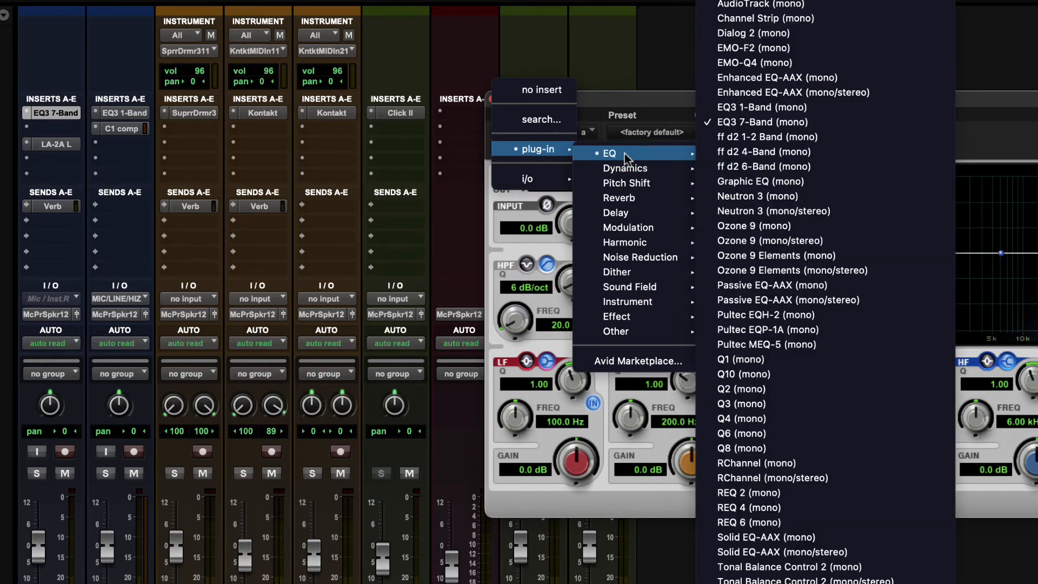
left_click(754, 196)
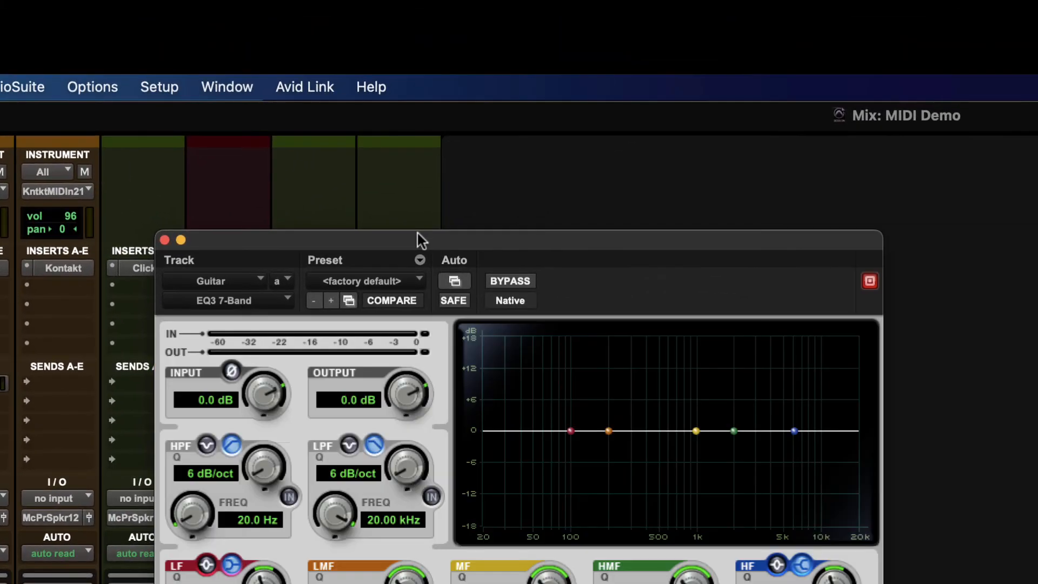
- Browse the factory presets of the Guitar's EQ3 7-Band and load the Electric Guitar preset Add Bite
left_click(390, 283)
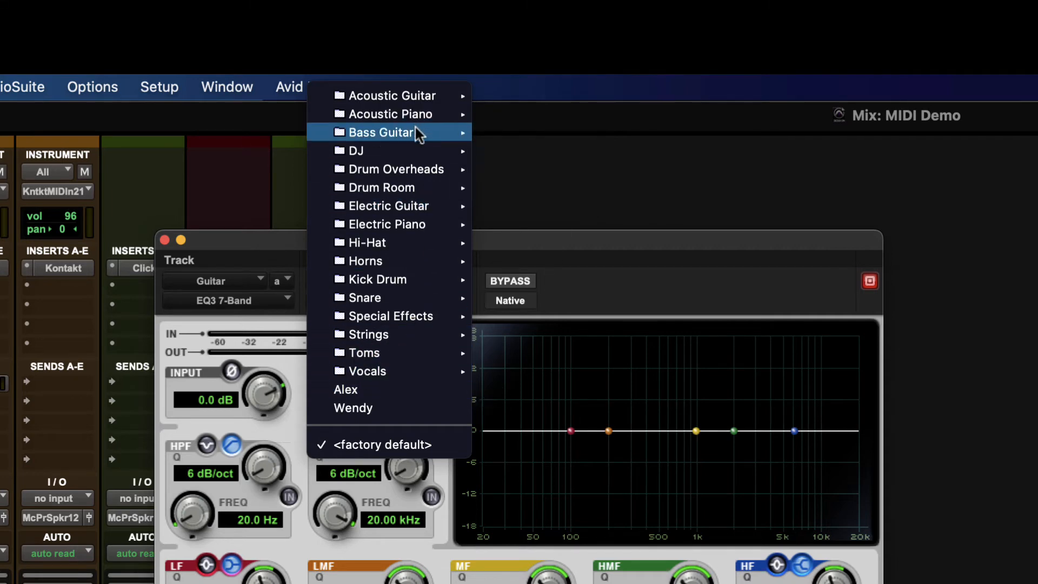
mouse_move(366, 332)
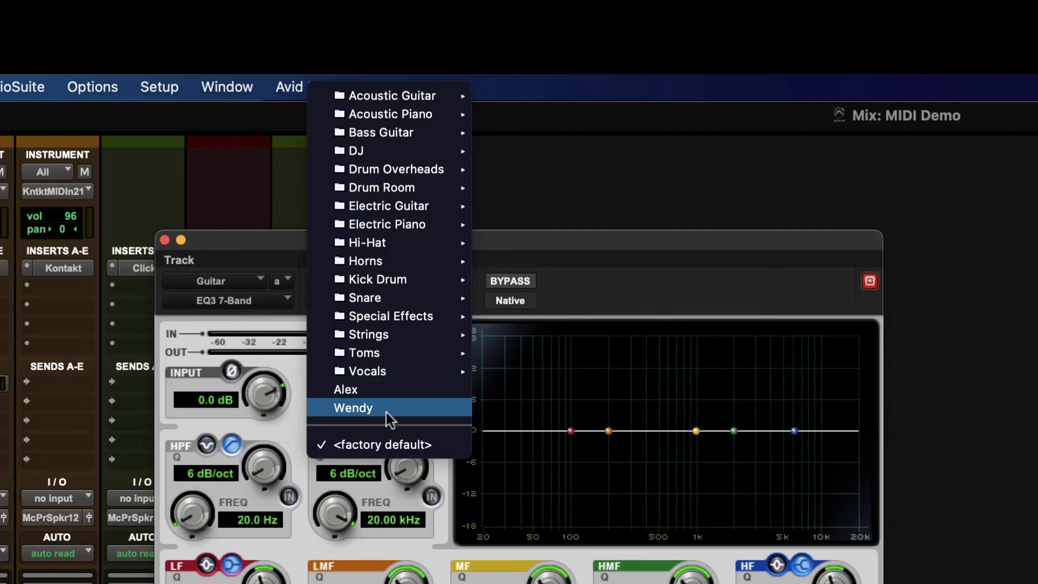
mouse_move(378, 95)
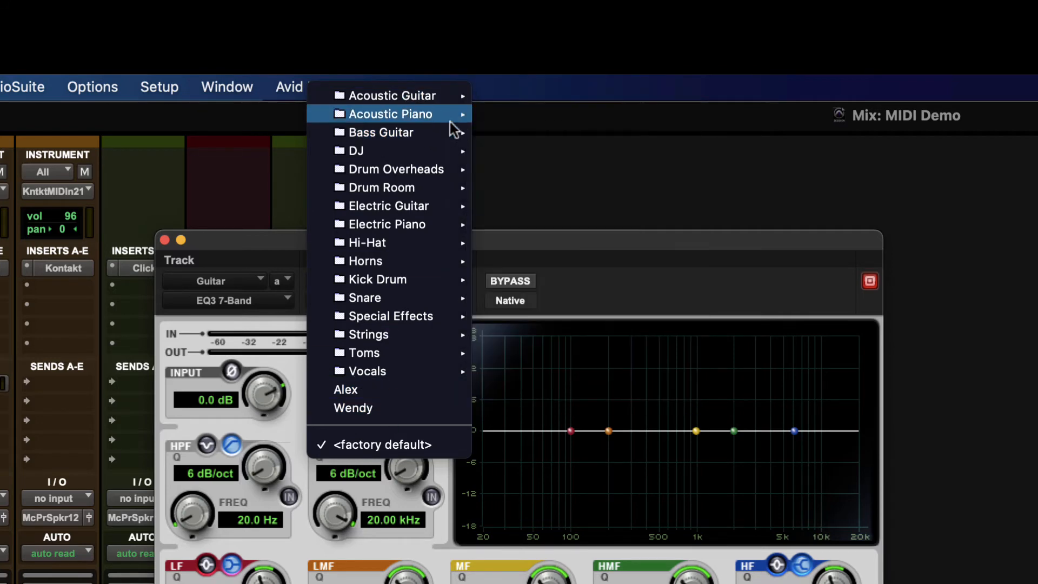
mouse_move(429, 116)
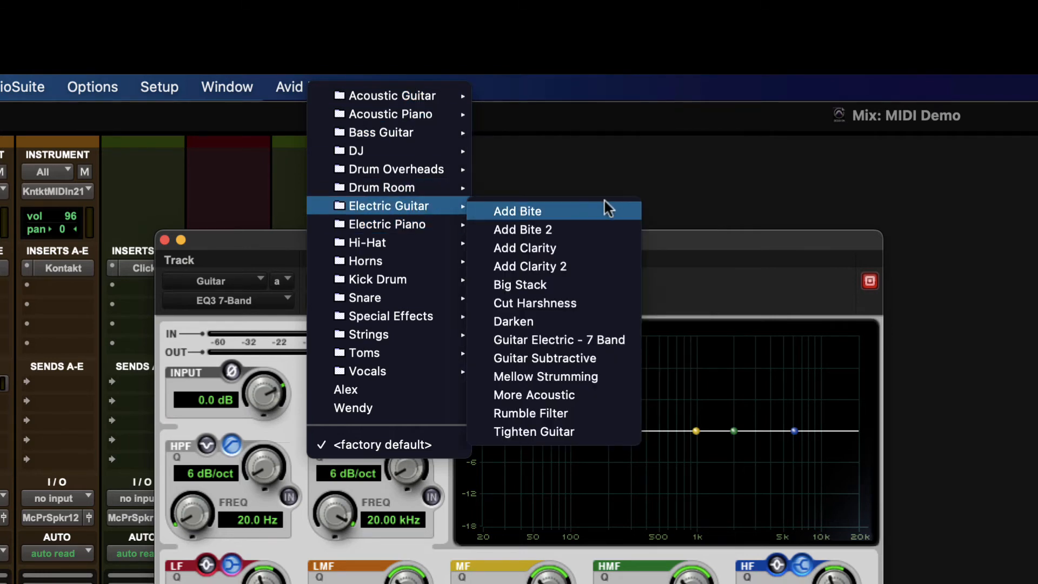
left_click(904, 439)
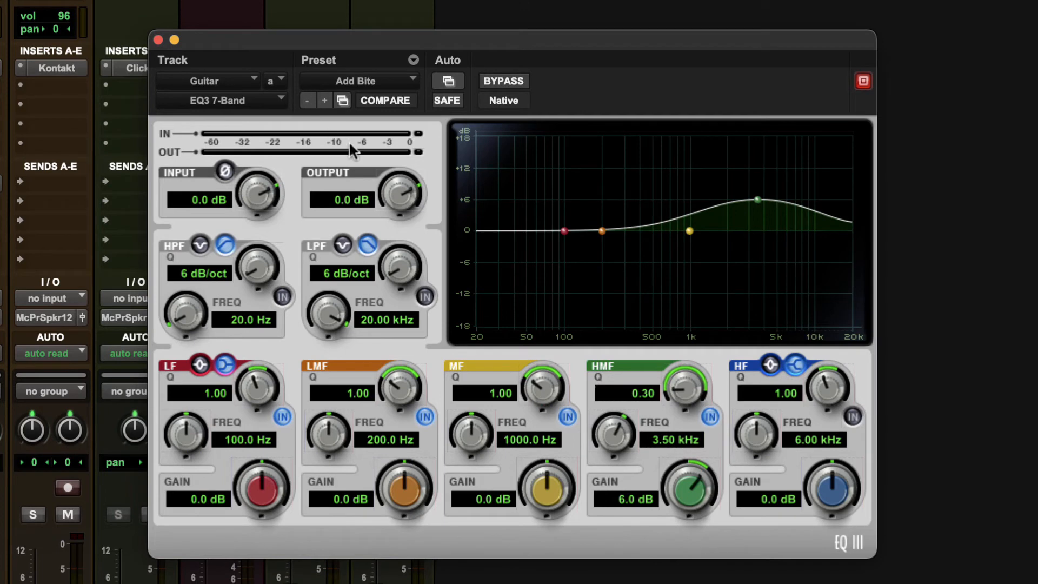
- Advance the Guitar's EQ preset one at a time to Big Stack and check the Guitar clip in the Edit window during playback
left_click(325, 100)
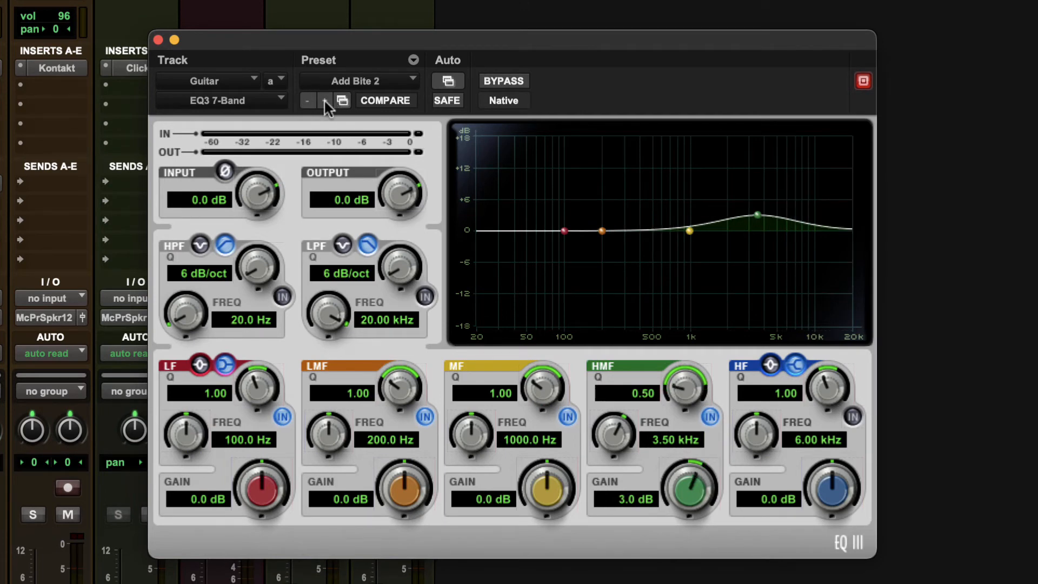
left_click(324, 100)
left_click(324, 100)
left_click(325, 100)
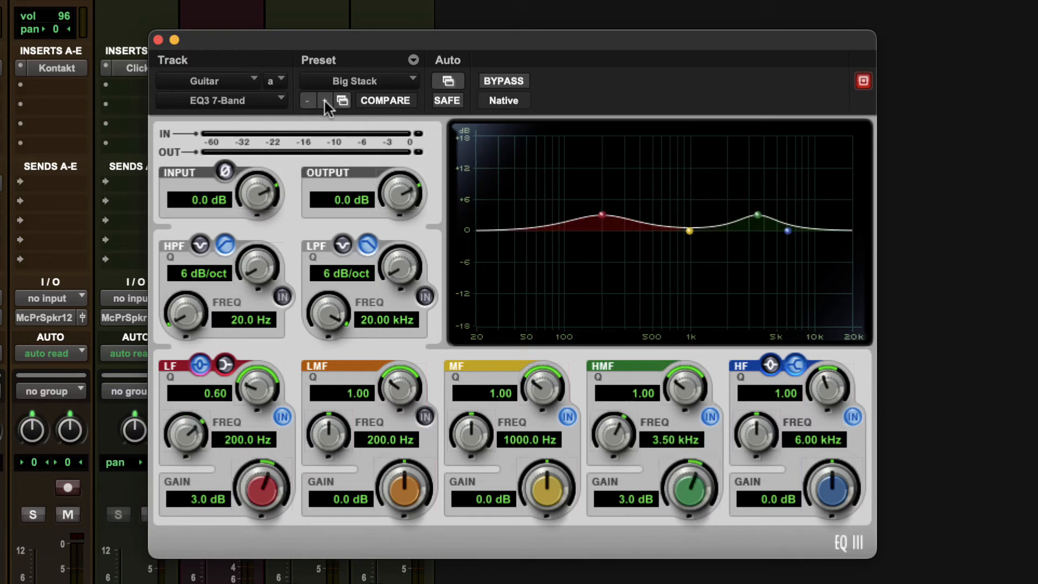
key("super+equal")
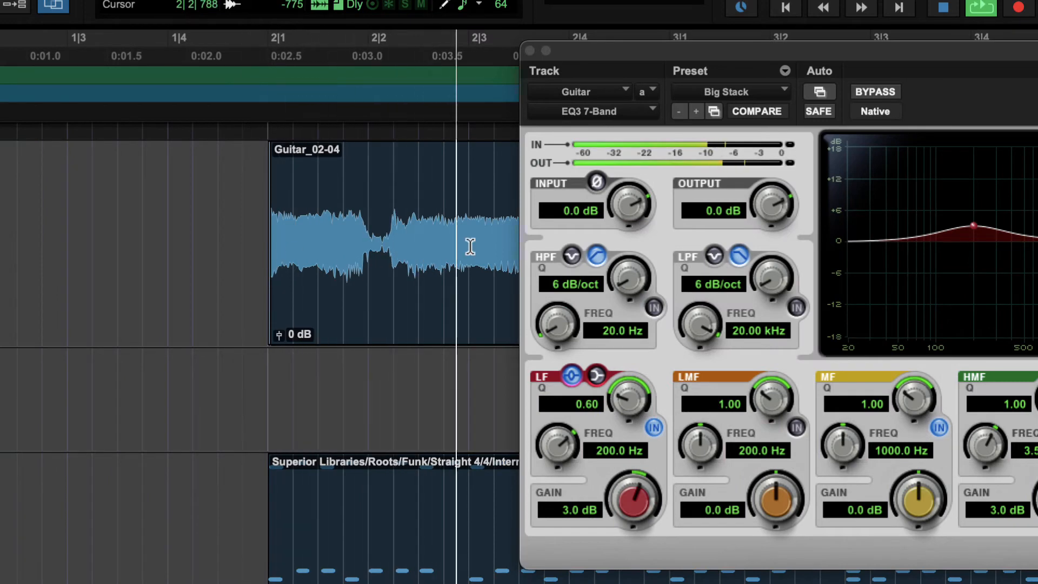
key("super+equal")
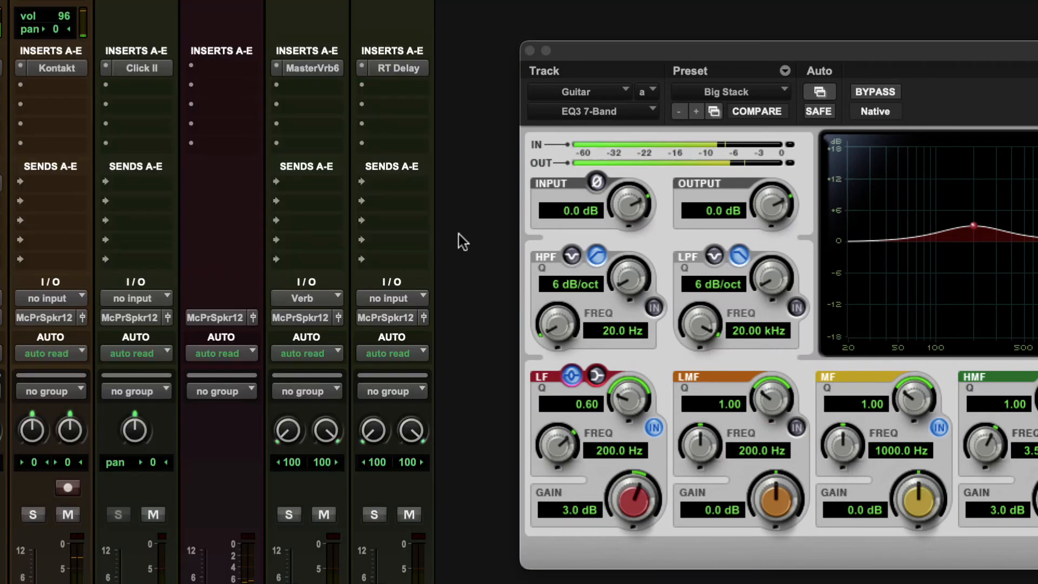
- Reposition the EQ window over the mixer strips and reload the Electric Guitar preset Add Bite
left_click_drag(801, 51, 485, 5)
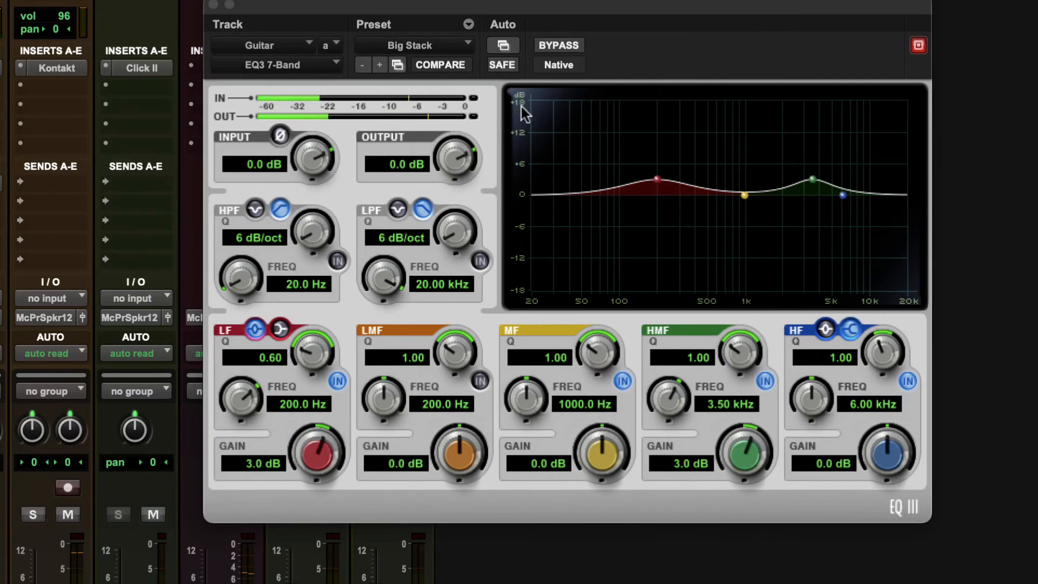
left_click(394, 47)
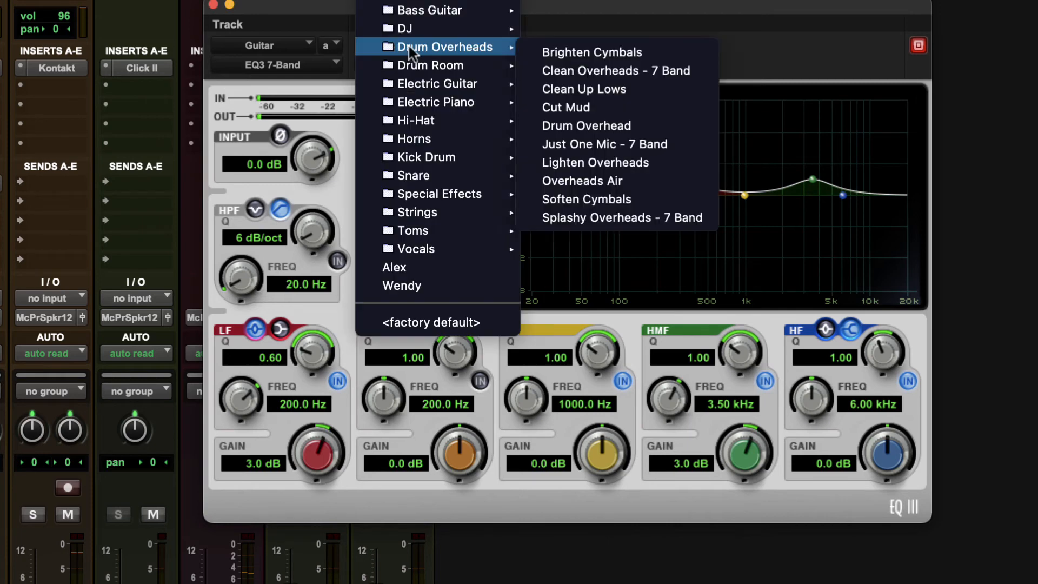
left_click(498, 88)
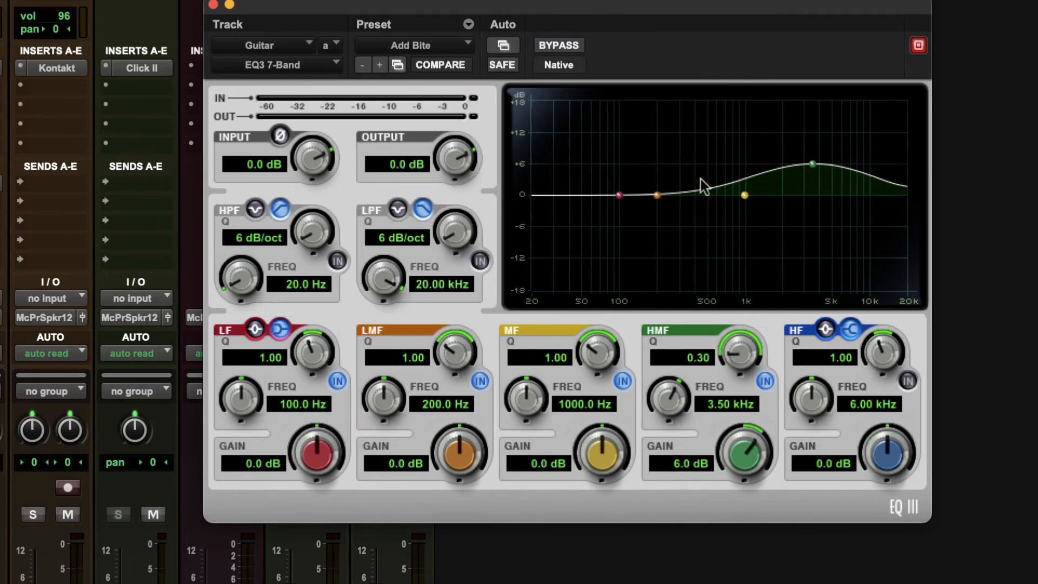
- Audition the Guitar's Electric Guitar EQ presets one at a time during playback, advancing from Add Bite to Tighten Guitar
left_click(381, 64)
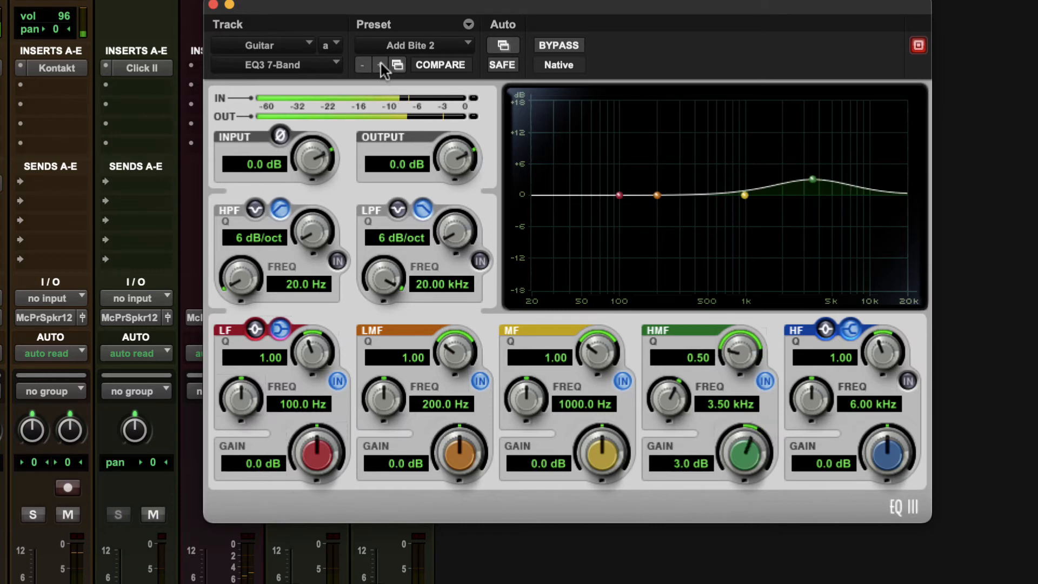
left_click(380, 65)
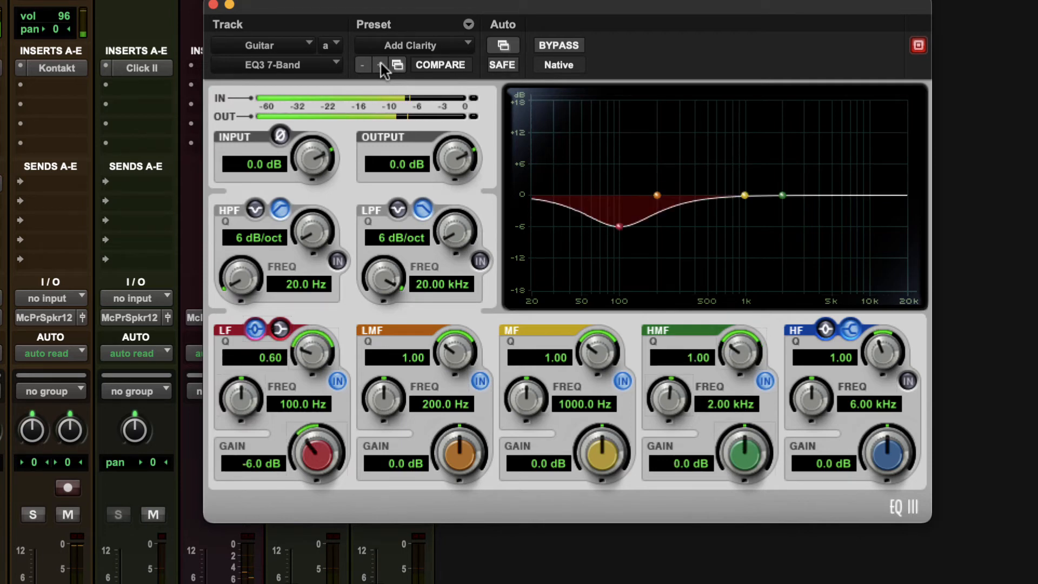
left_click(381, 64)
left_click(381, 64)
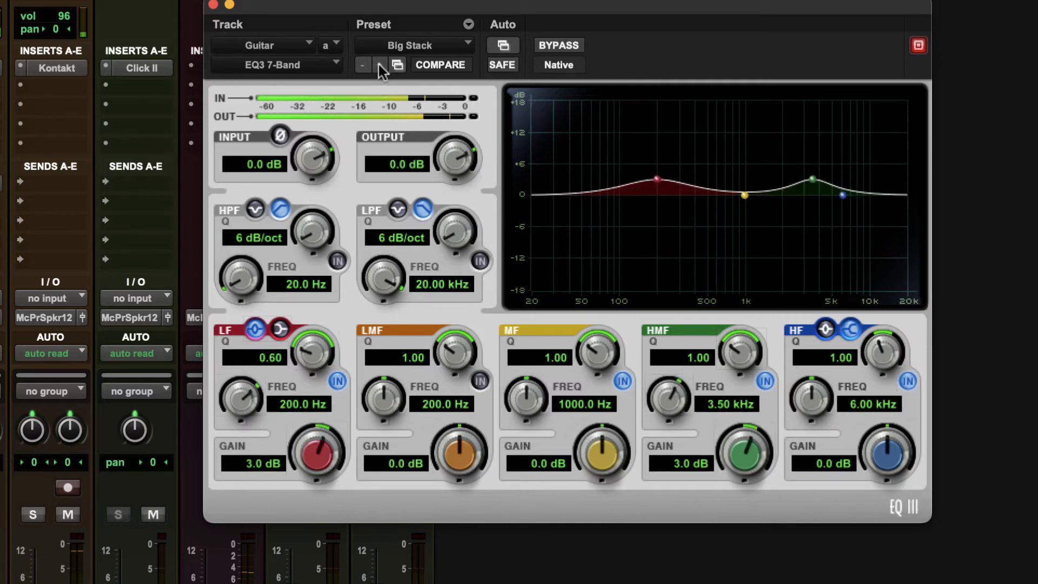
left_click(380, 65)
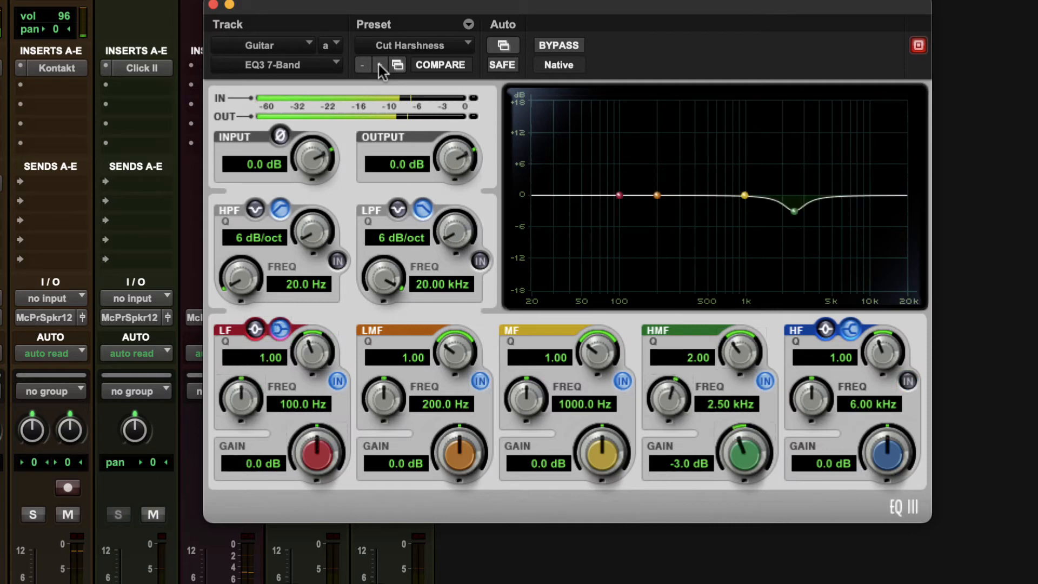
left_click(380, 64)
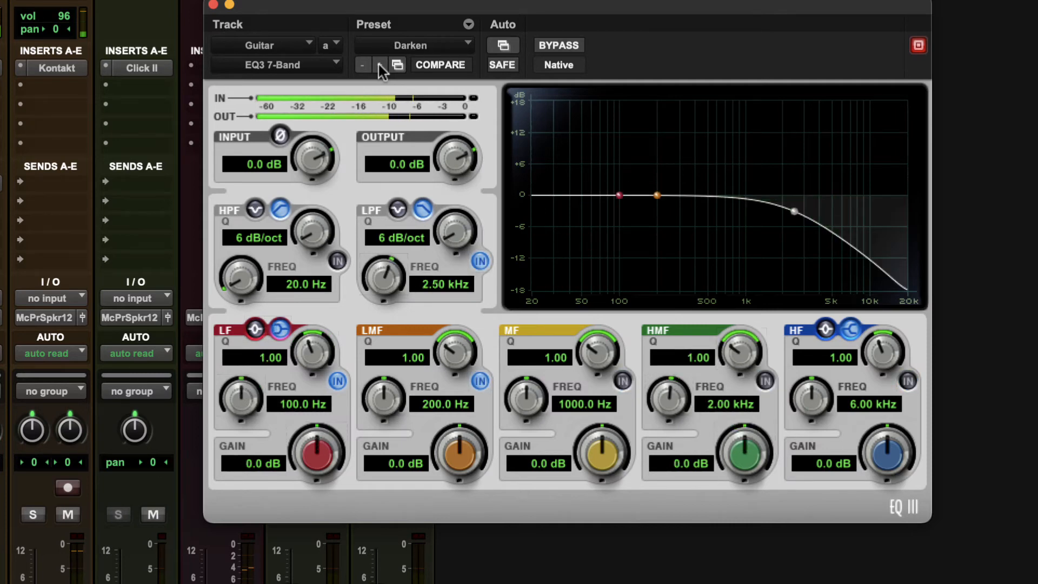
left_click(380, 64)
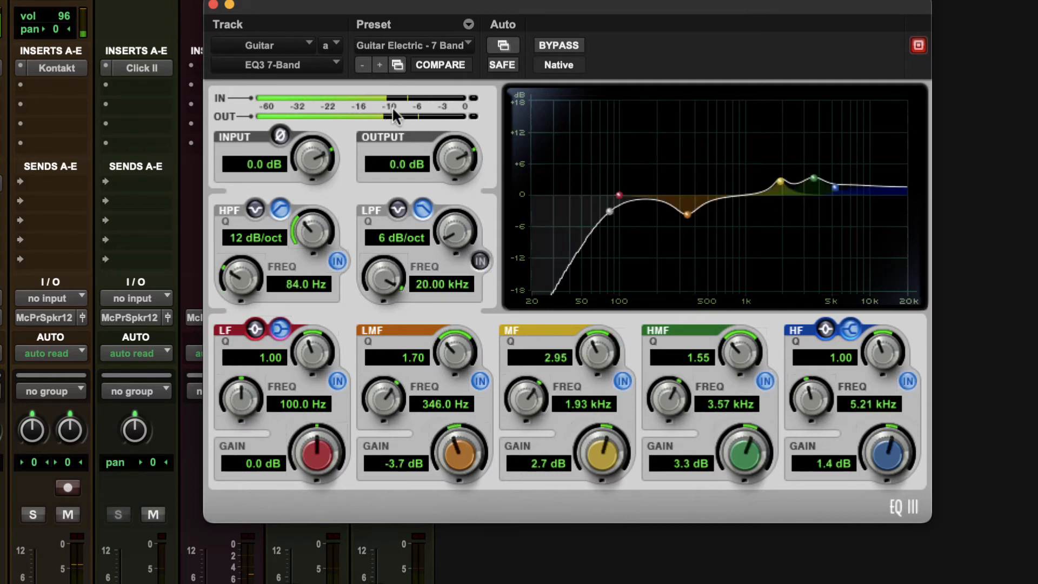
left_click(376, 64)
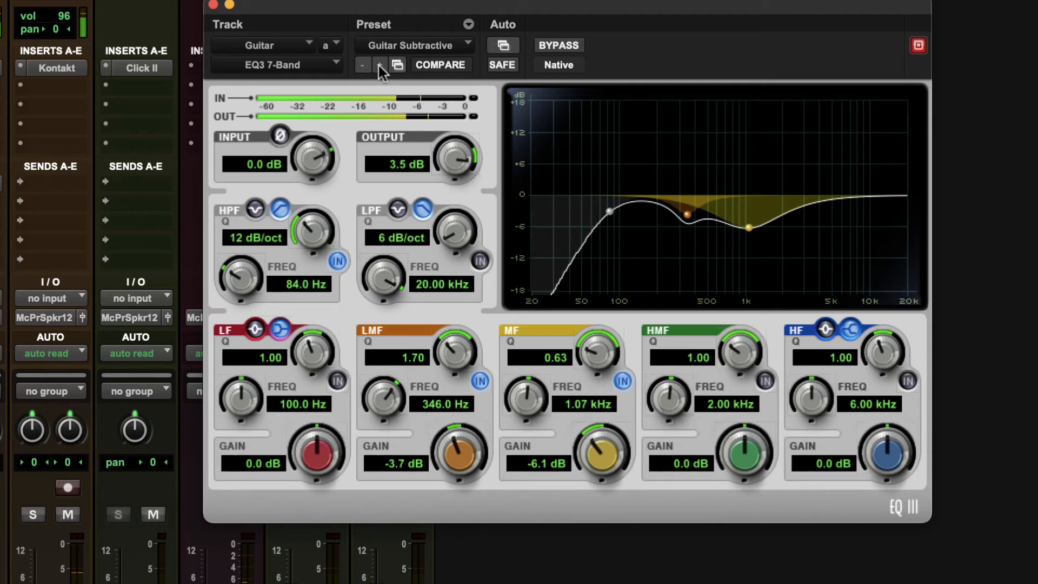
left_click(378, 65)
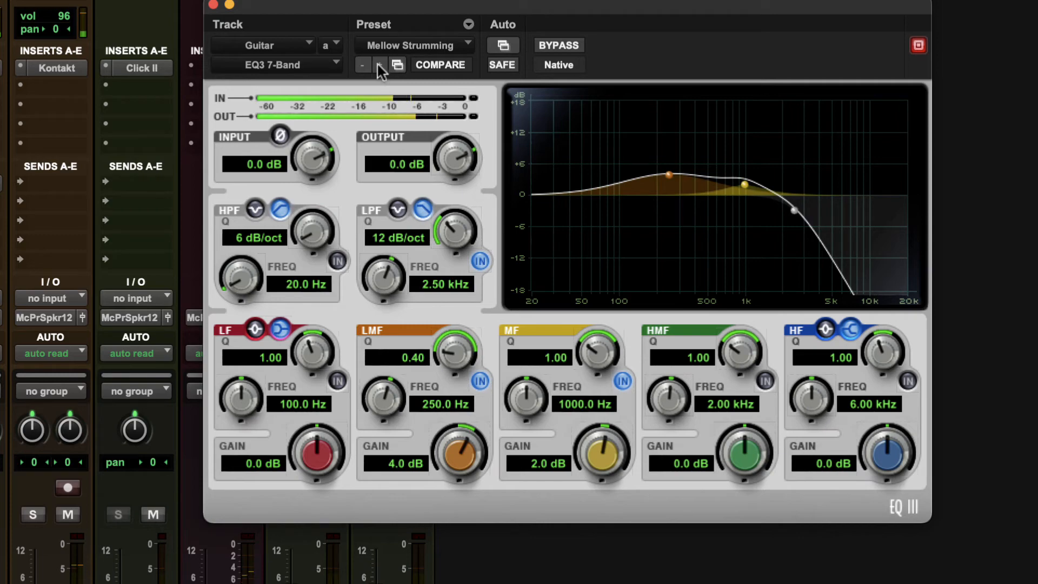
left_click(377, 64)
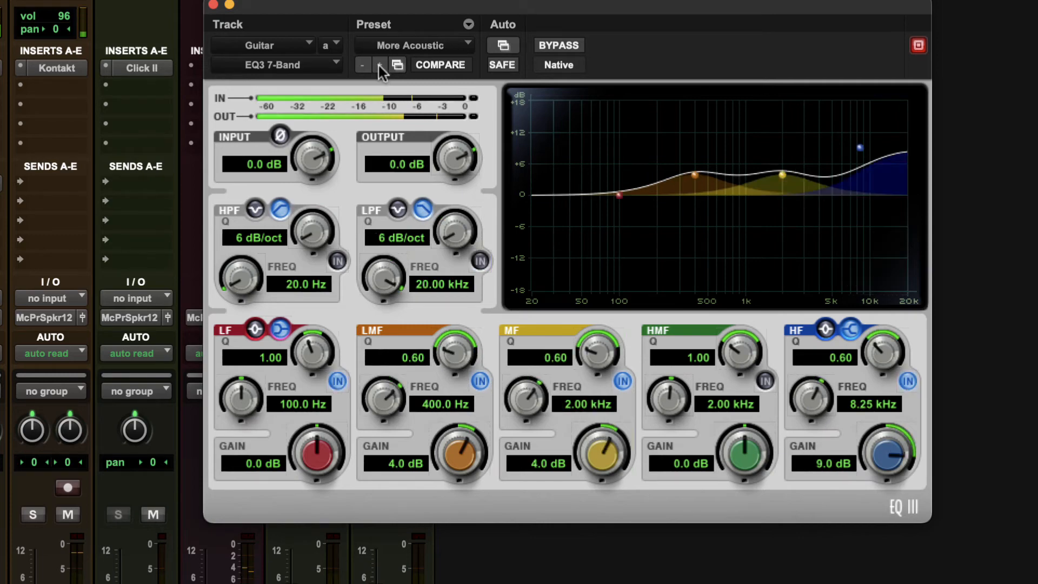
left_click(378, 64)
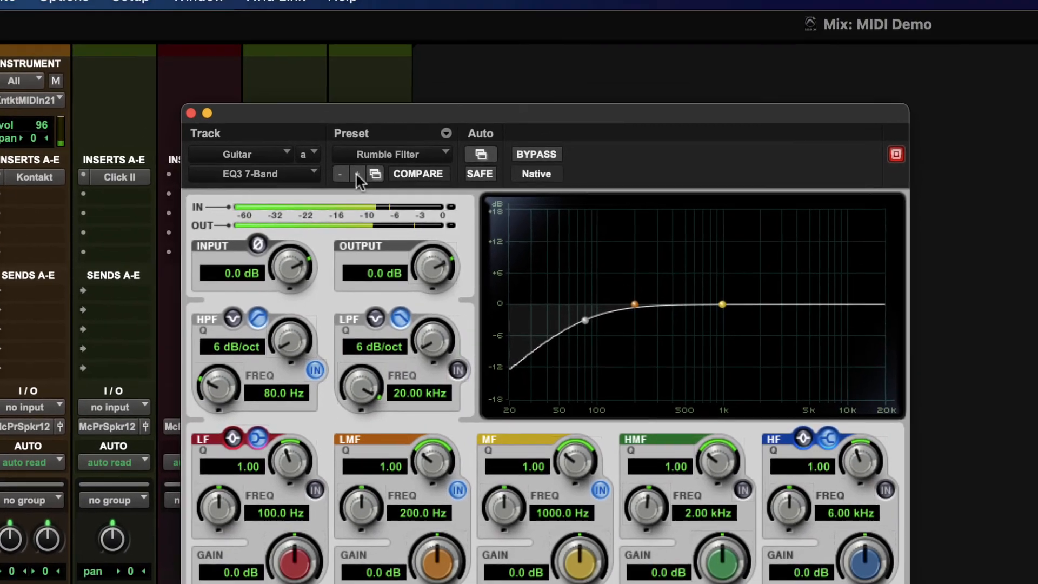
left_click(355, 174)
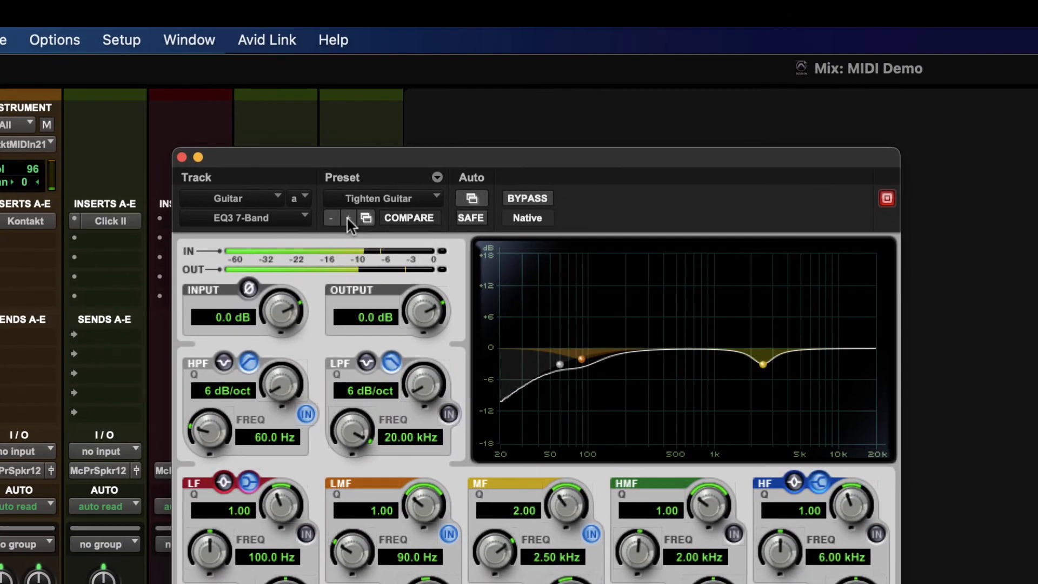
- Load the DJ preset DJ - Bass Kill on the Guitar's EQ, start playback and check the Edit window before returning to the mixer
left_click(381, 155)
mouse_move(431, 202)
mouse_move(453, 49)
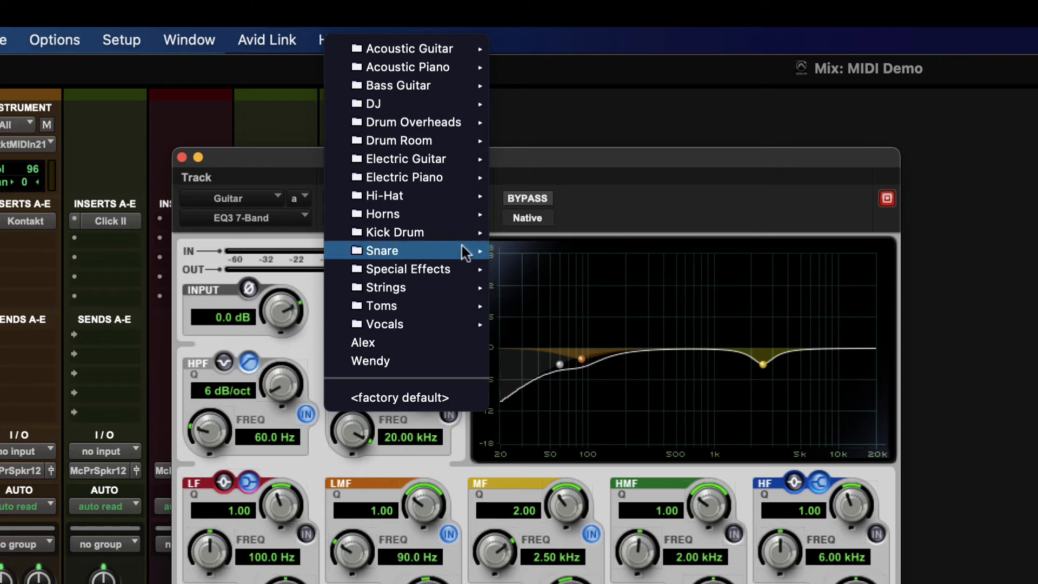
mouse_move(400, 109)
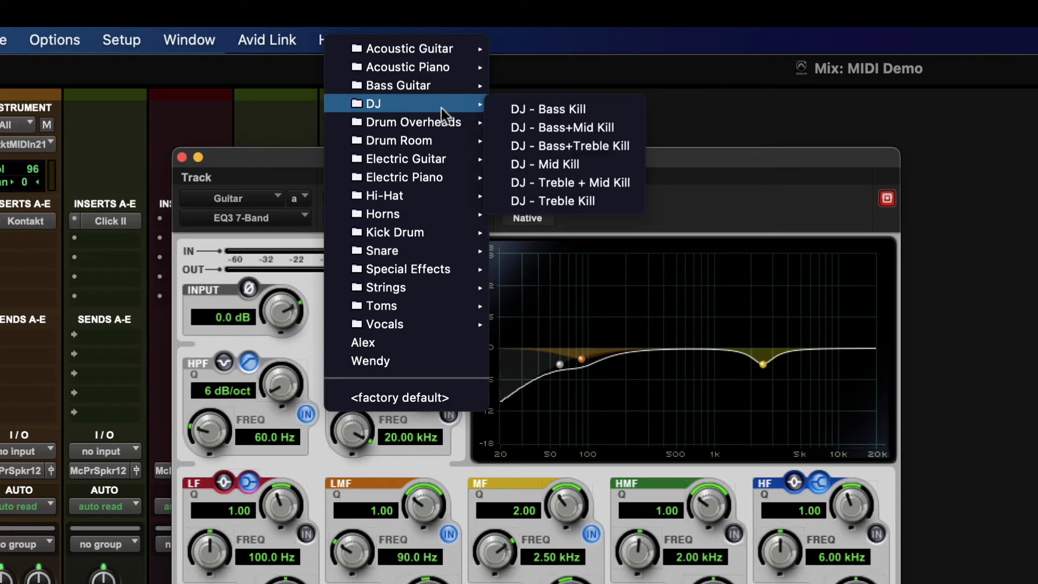
left_click(547, 109)
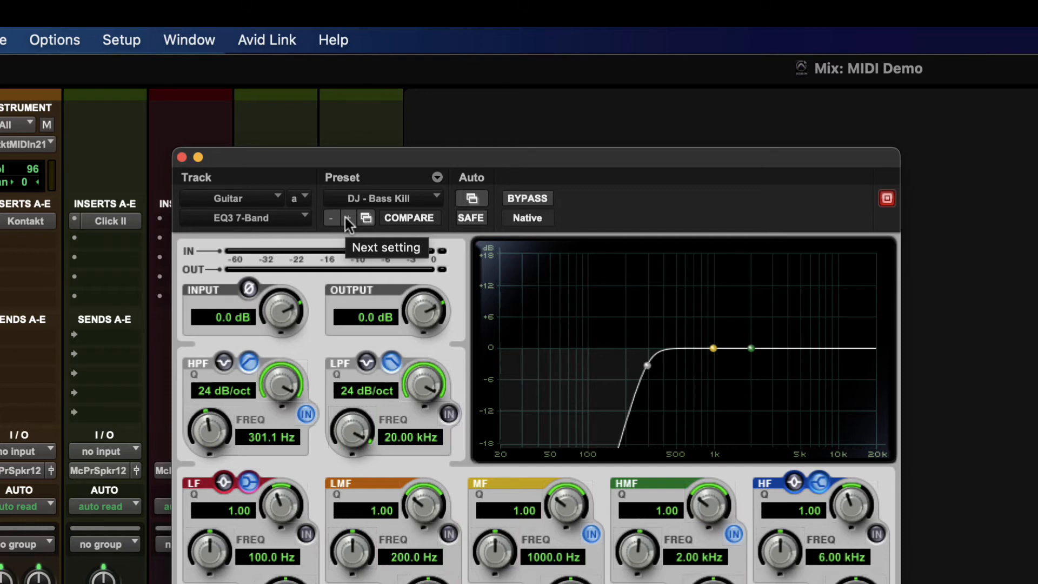
key("space")
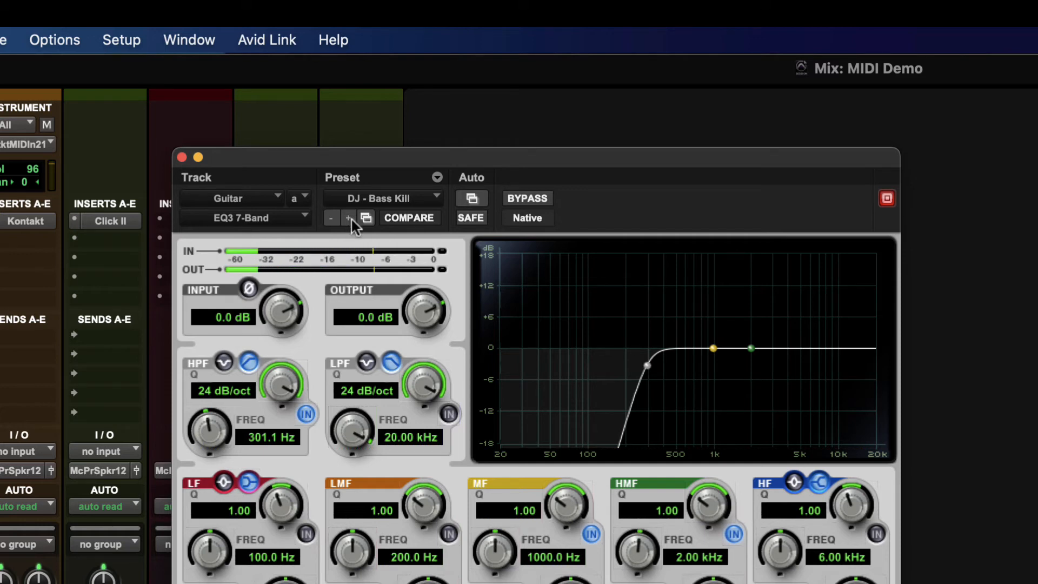
key("super+equal")
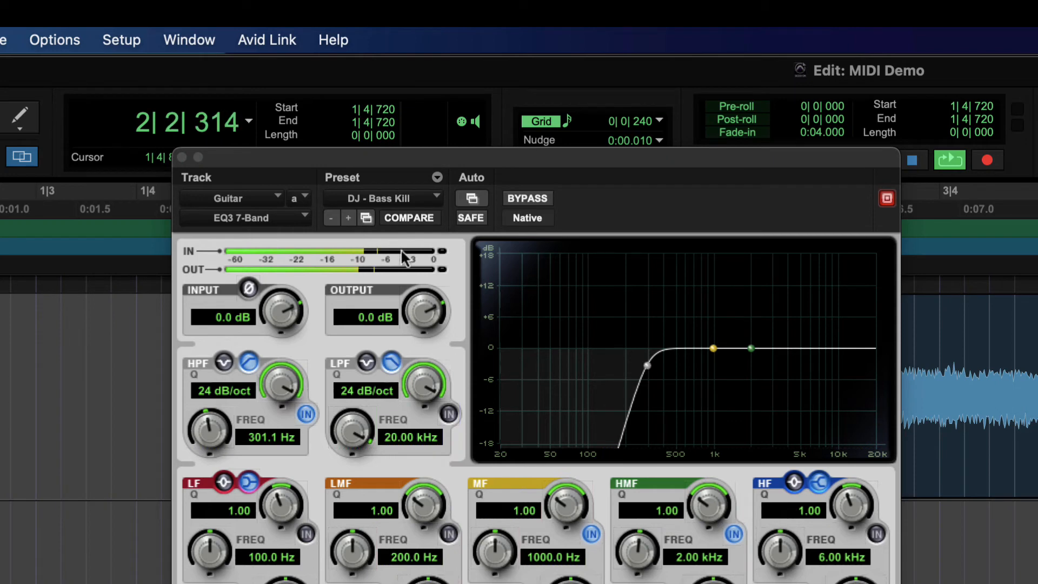
key("super+equal")
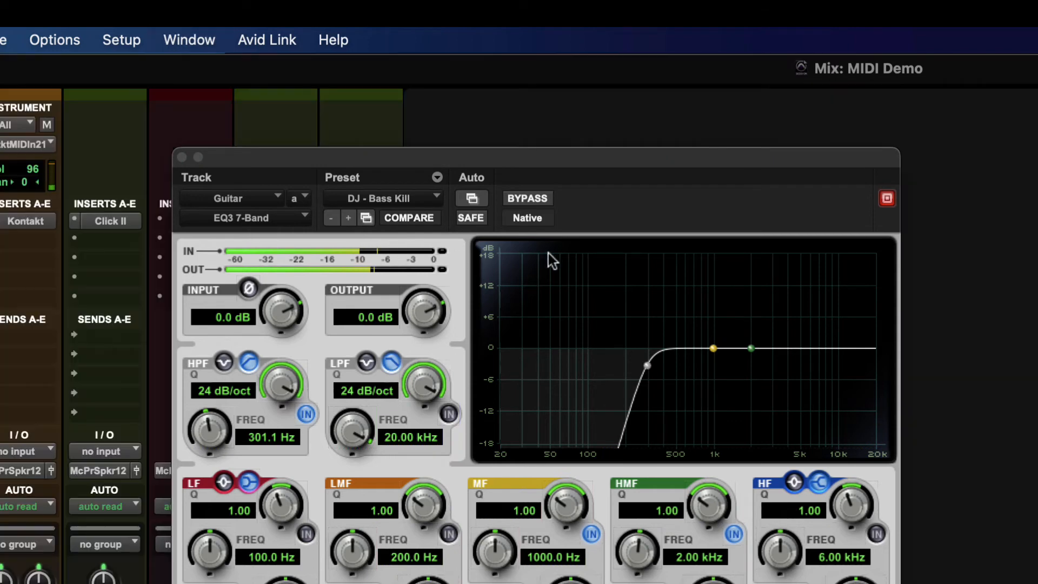
- Advance the Guitar's EQ through the remaining DJ presets and on through the drum overhead presets to Drum Overhead
left_click(346, 219)
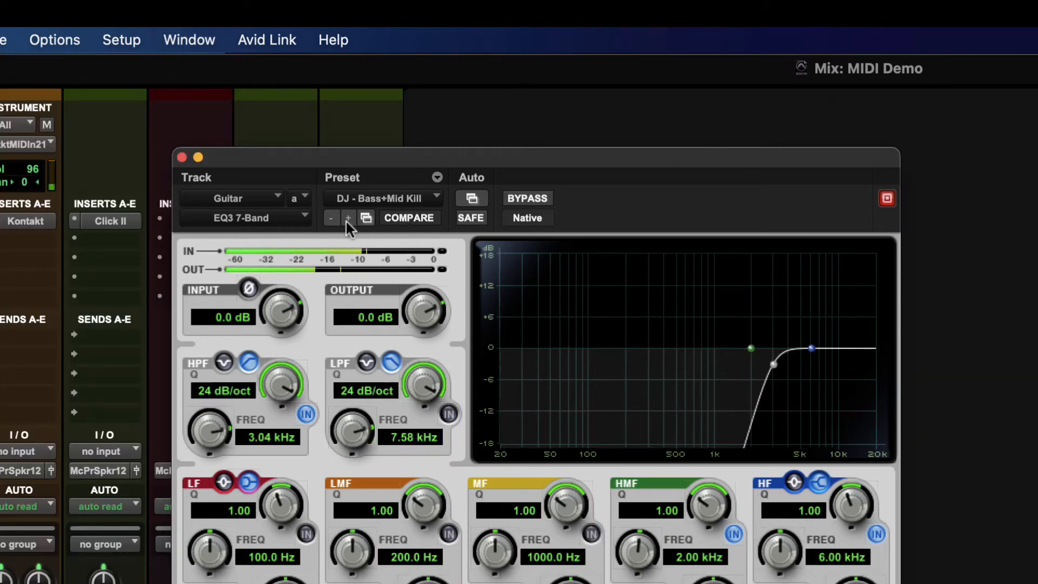
left_click(345, 219)
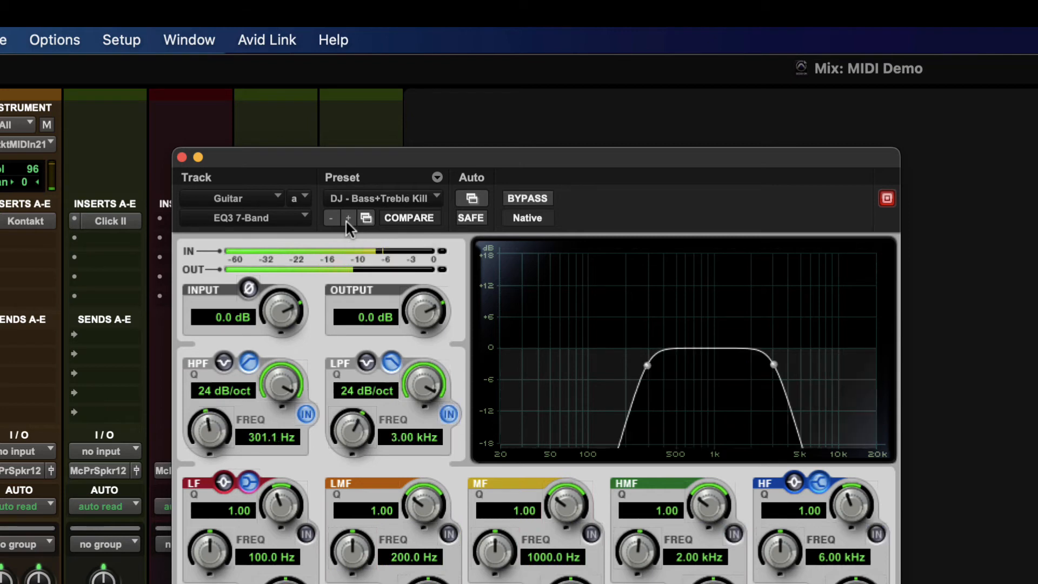
left_click(348, 219)
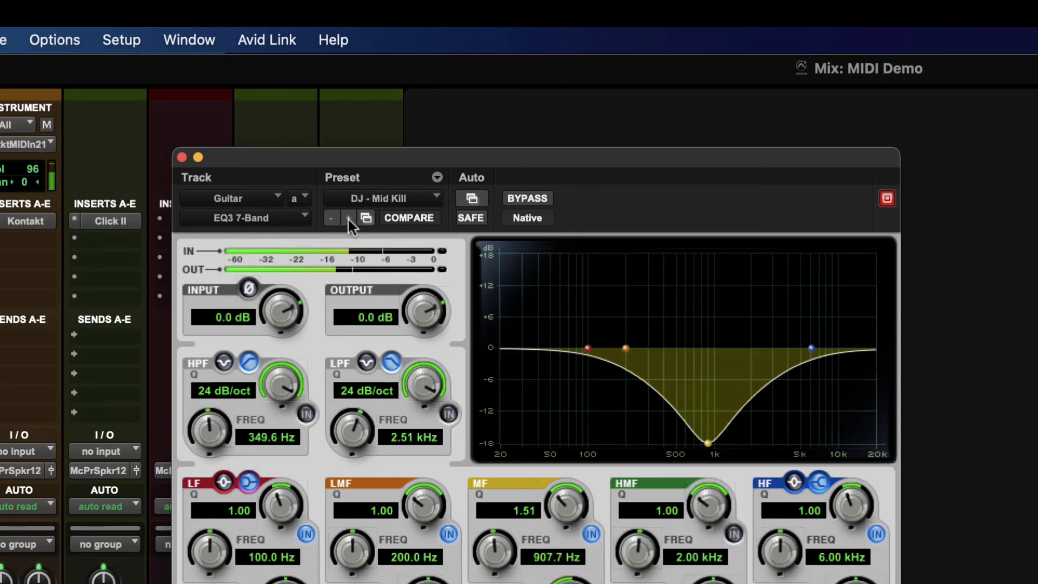
left_click(348, 218)
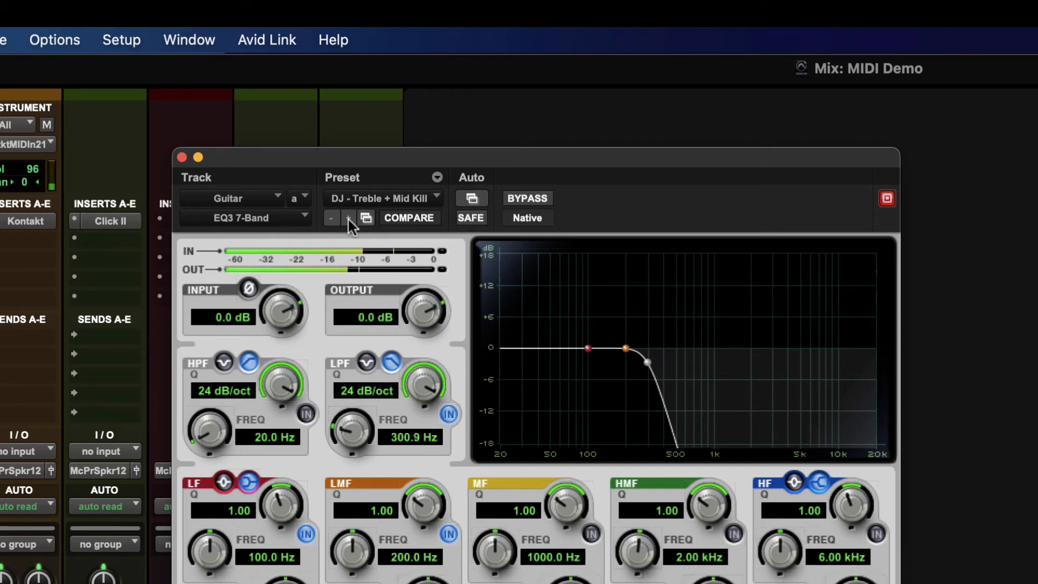
left_click(348, 217)
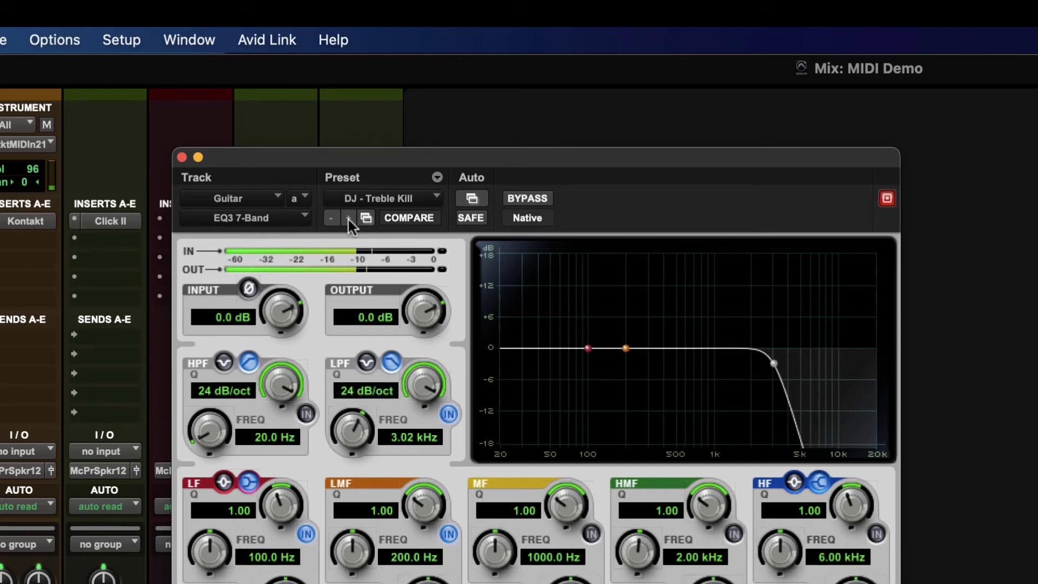
left_click(346, 218)
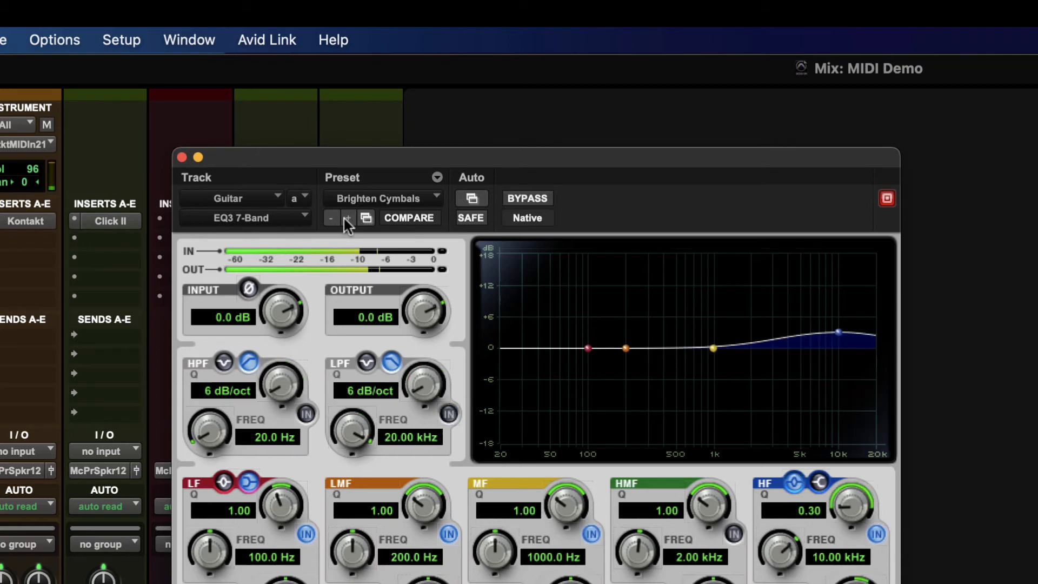
left_click(346, 218)
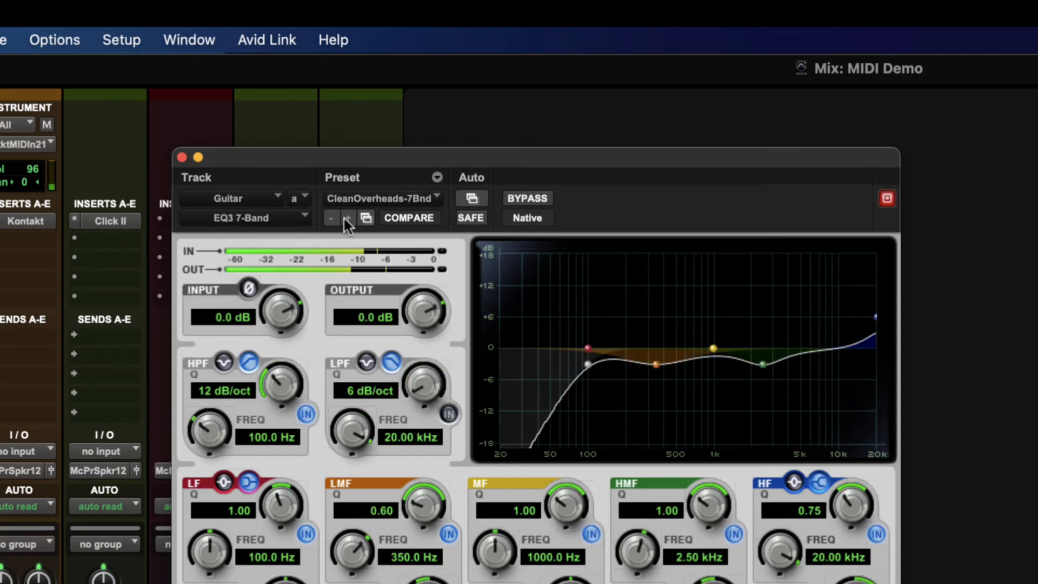
left_click(346, 218)
left_click(347, 218)
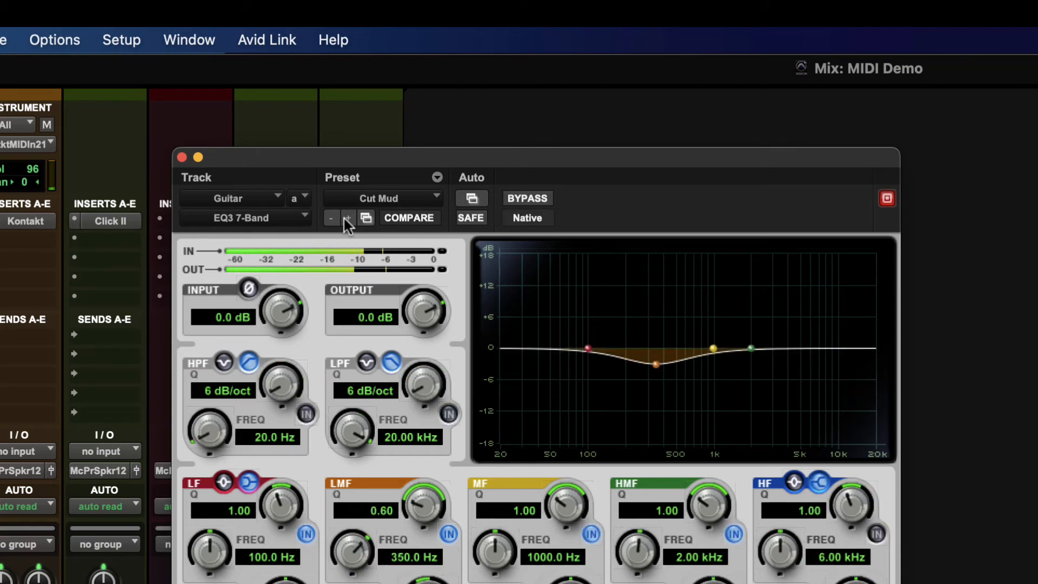
left_click(346, 218)
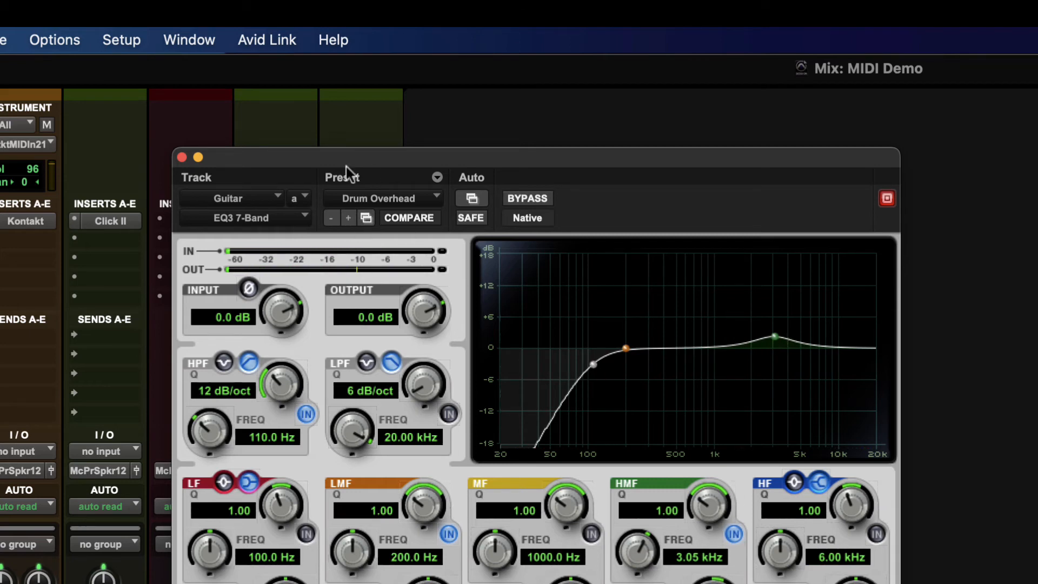
- Load the Special Effects preset Telephone 1 - 7 Band on the Guitar's EQ, listen to it and stop playback
left_click(378, 199)
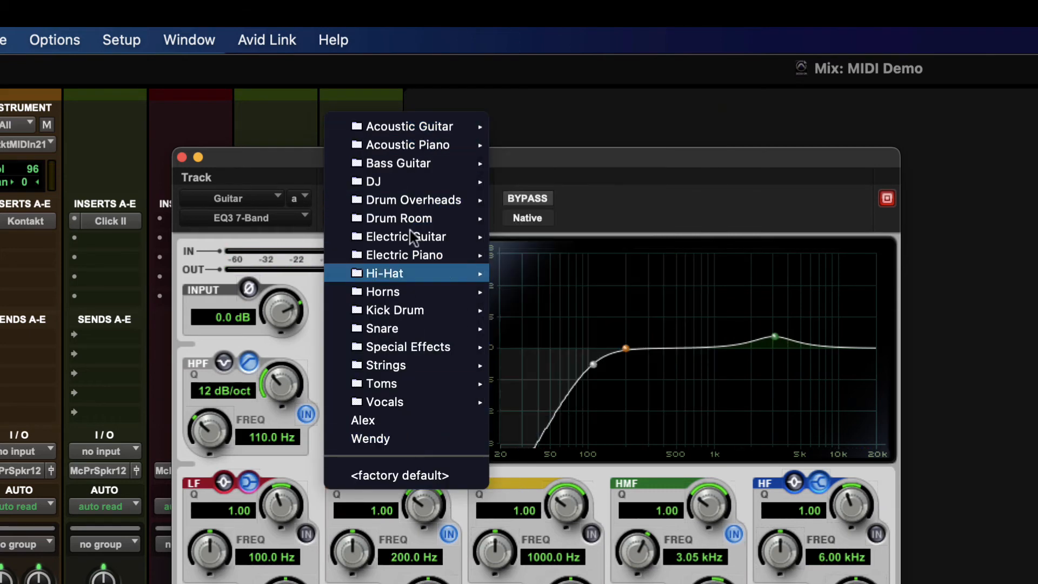
mouse_move(404, 347)
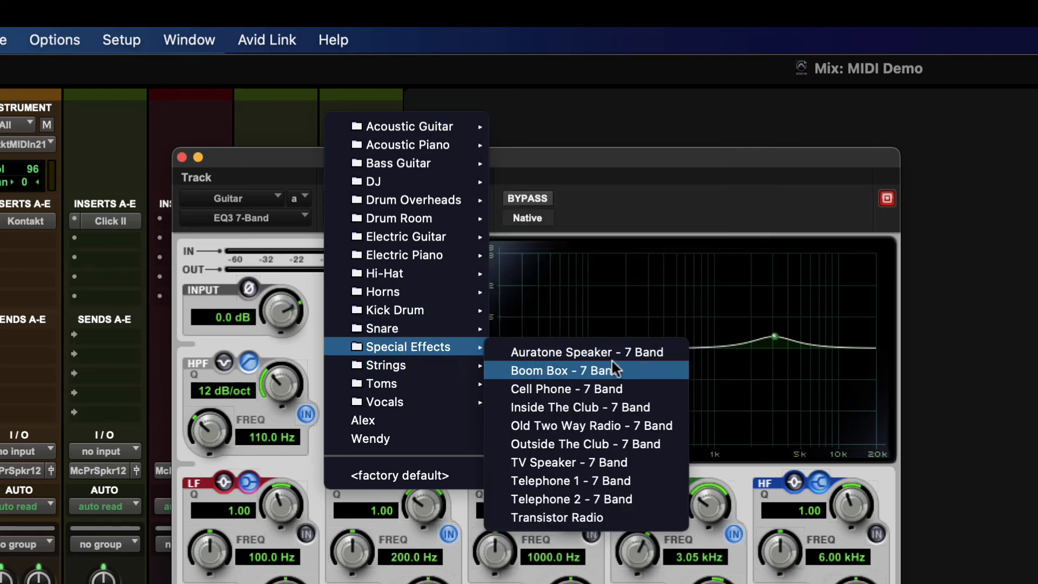
left_click(561, 481)
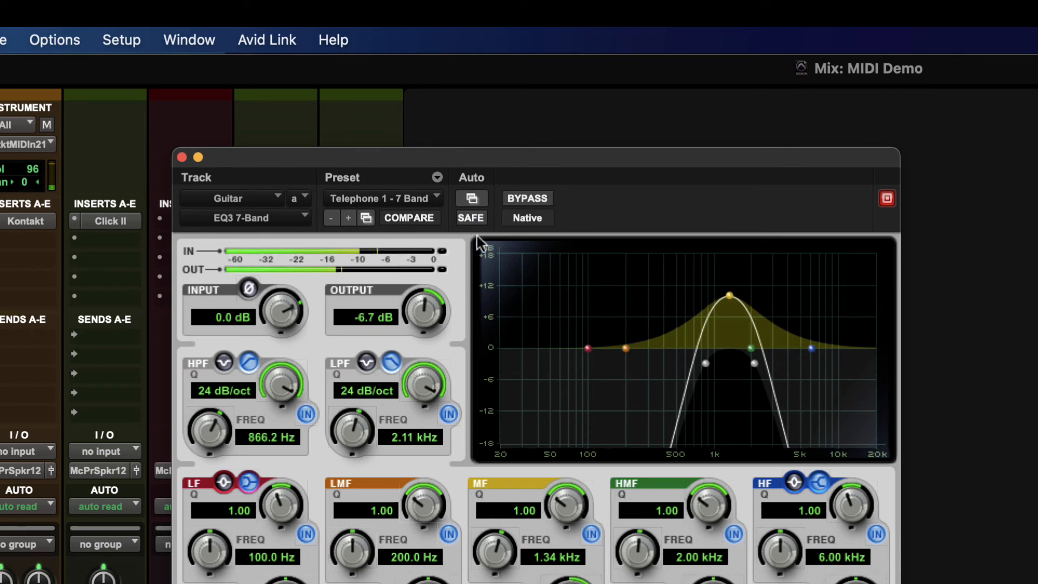
key("space")
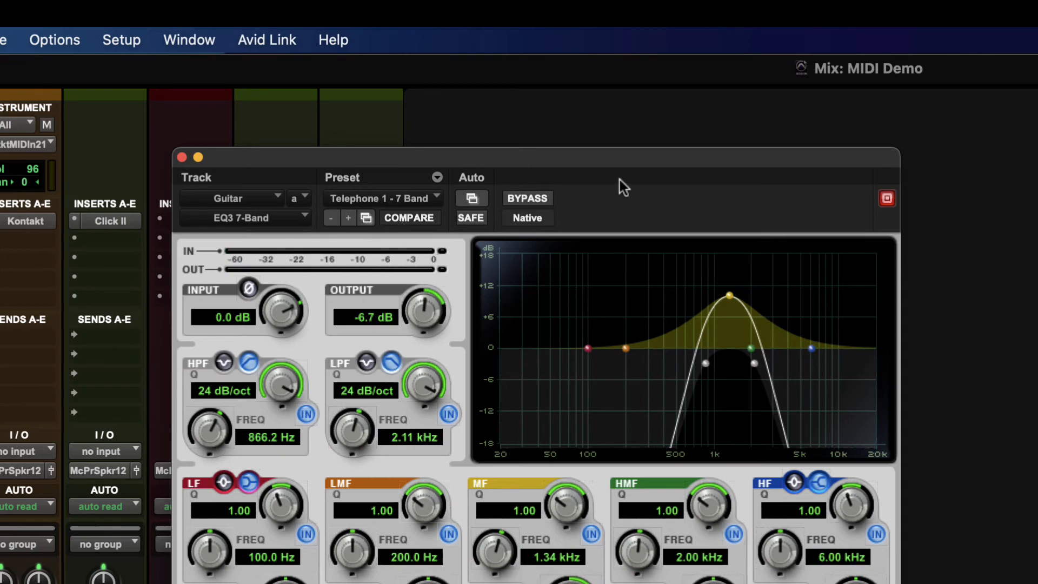
- Play the Guitar clip from 2|1|000 in the Edit window, bypass the EQ3 7-Band while listening, and stop playback
key("super+equal")
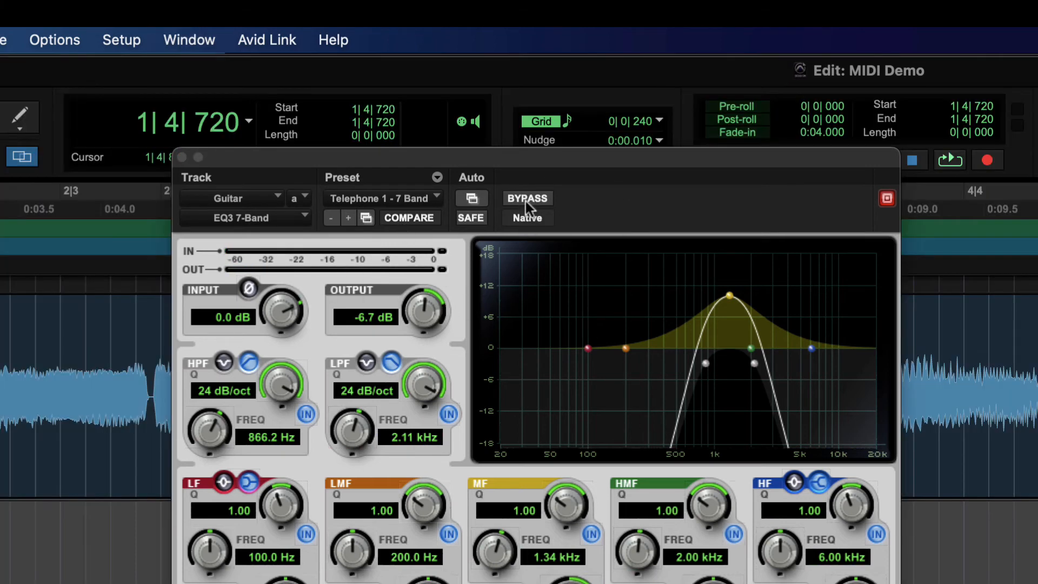
left_click(153, 383)
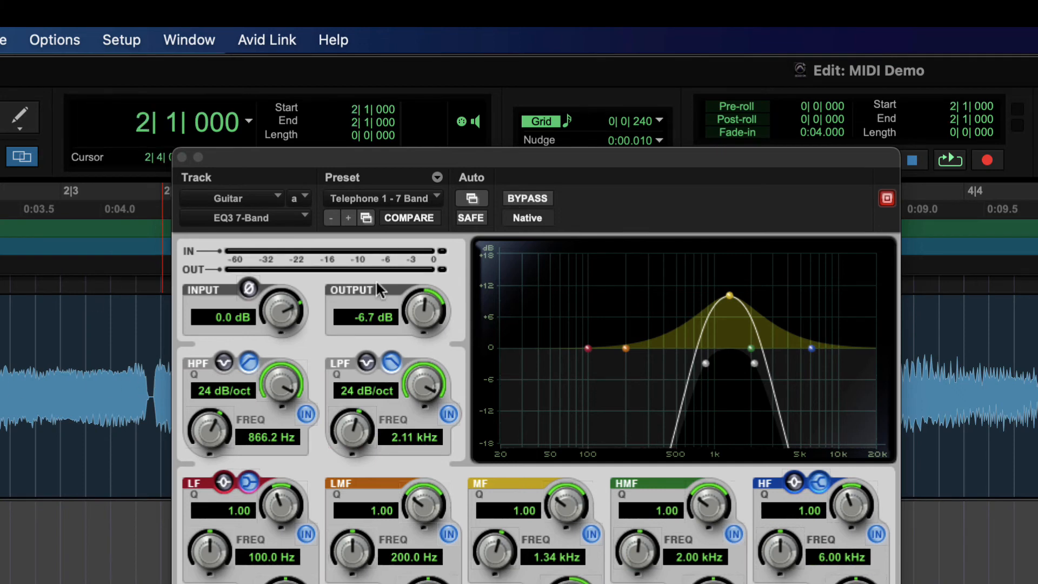
key("space")
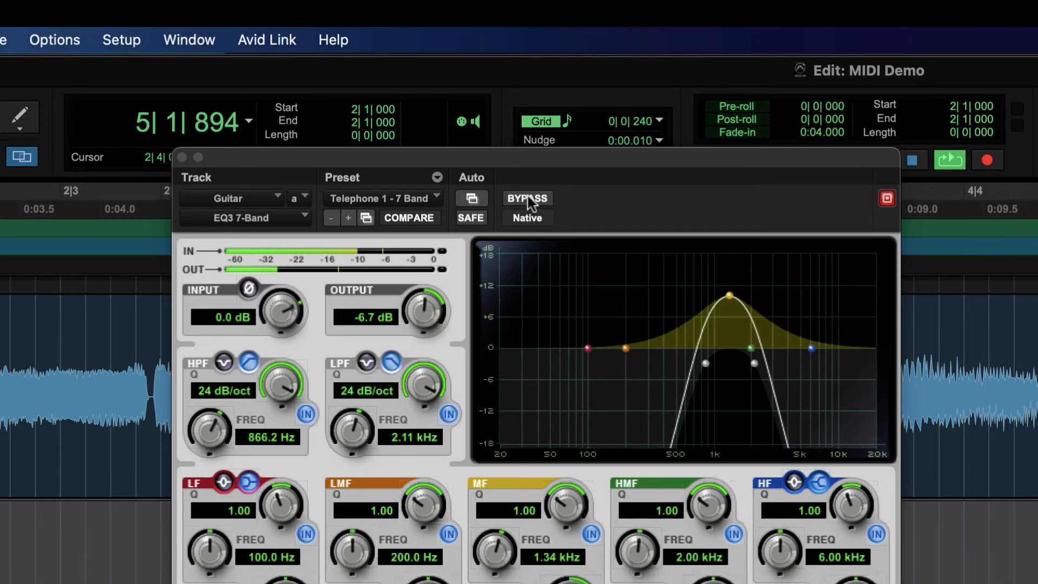
left_click(528, 198)
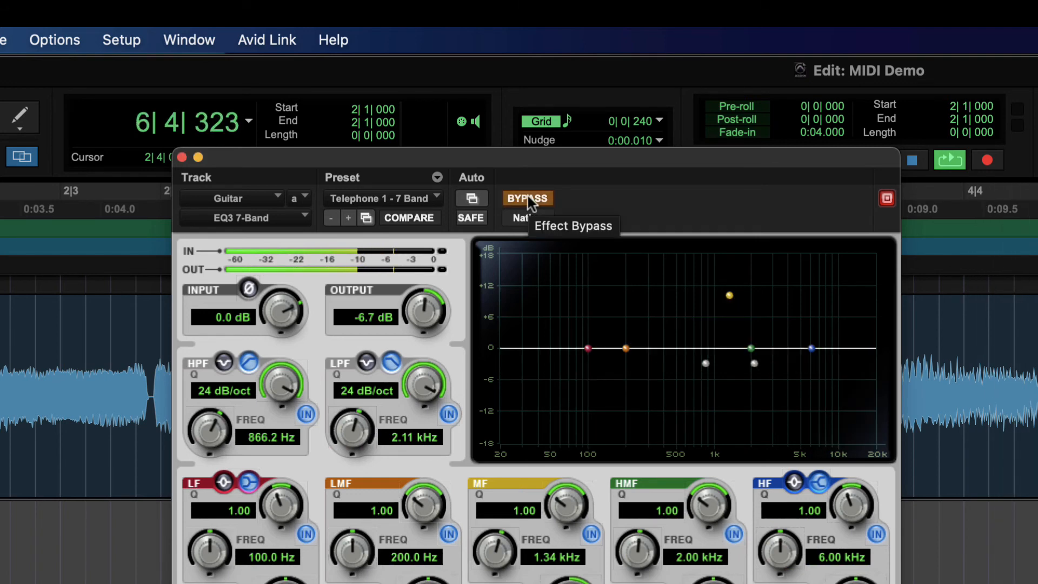
key("space")
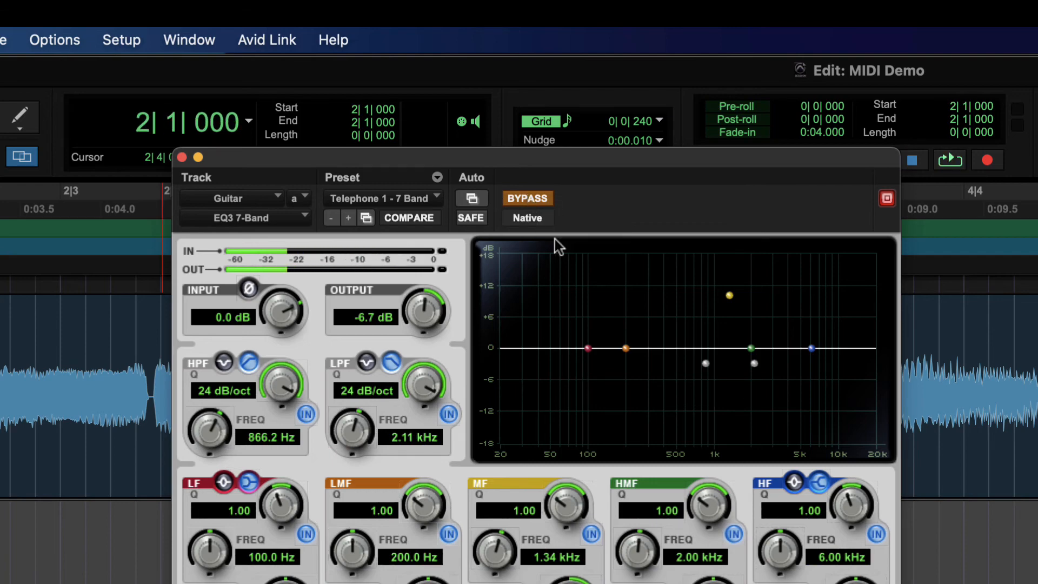
- Toggle the bypass on the Guitar's EQ3 7-Band, leave it off, close the plug-in and return to the mixer
left_click_drag(444, 160, 787, 132)
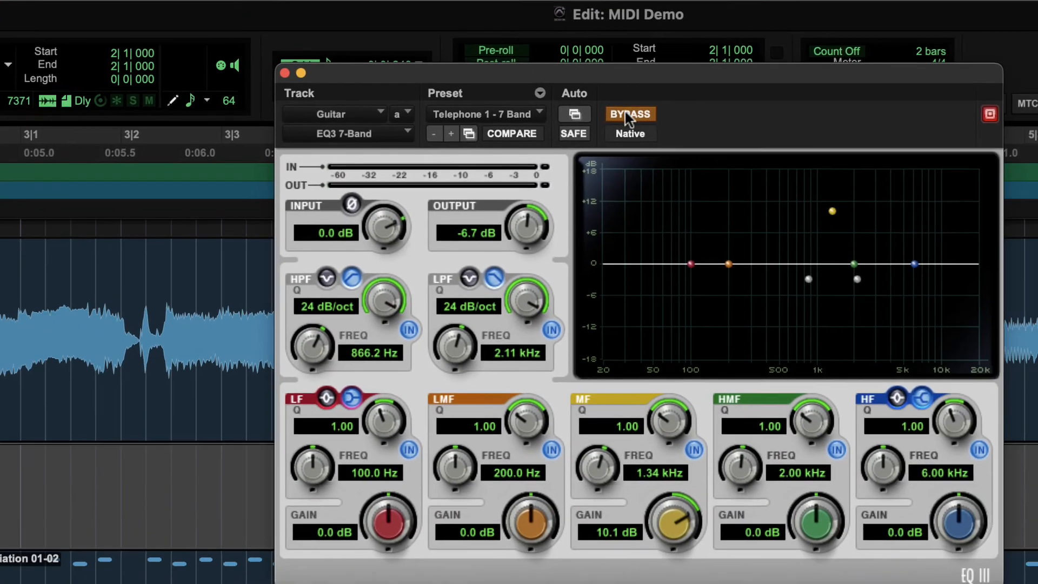
left_click(883, 171)
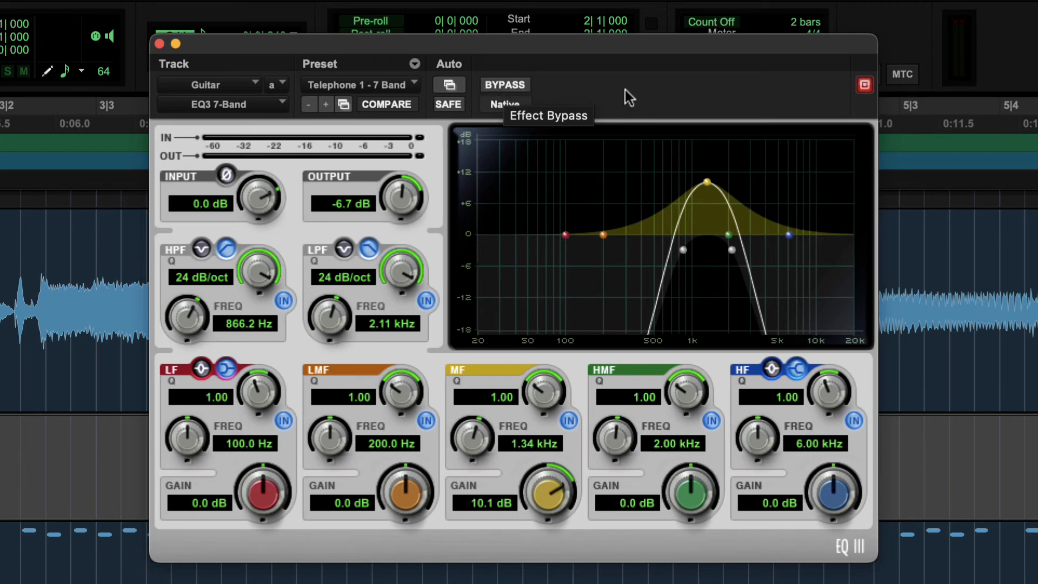
left_click(505, 86)
left_click(506, 86)
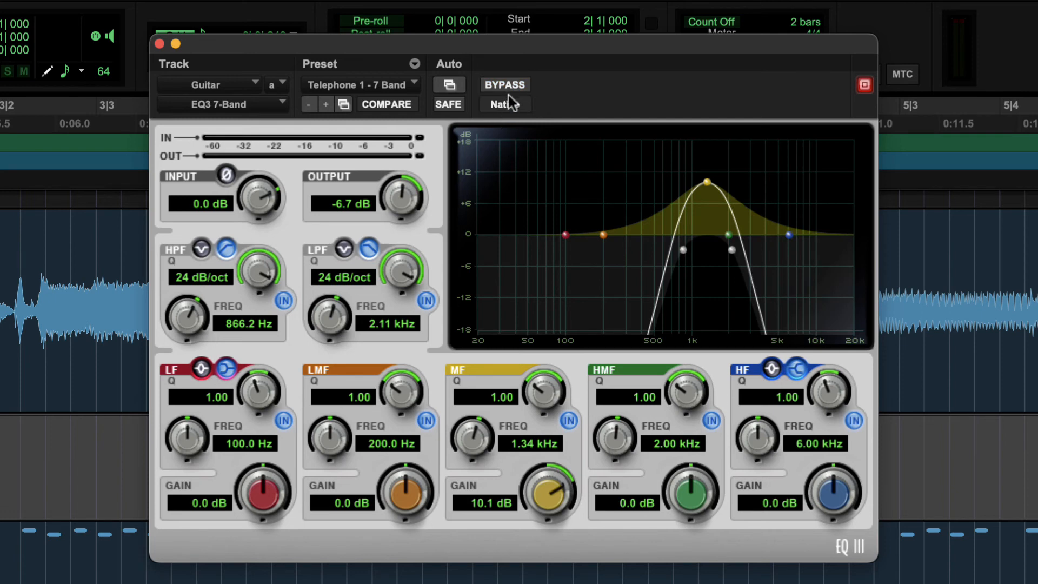
left_click(504, 87)
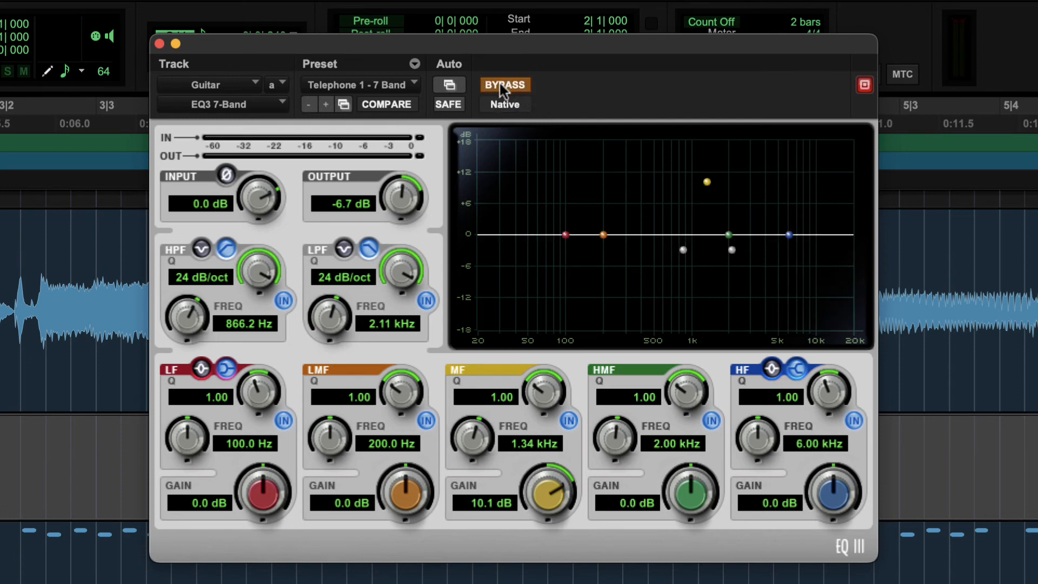
left_click(502, 86)
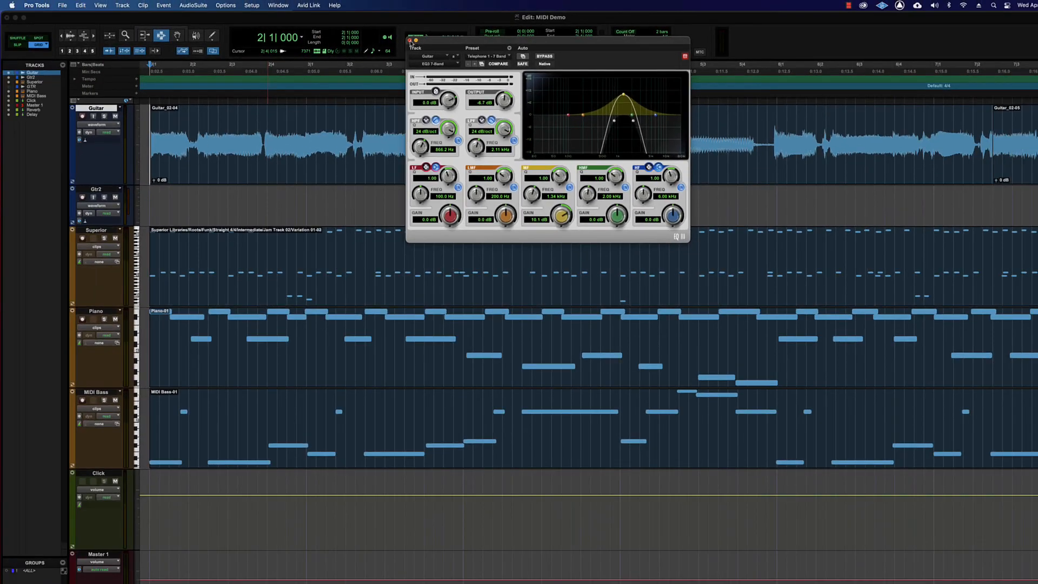
left_click(411, 41)
key("super+equal")
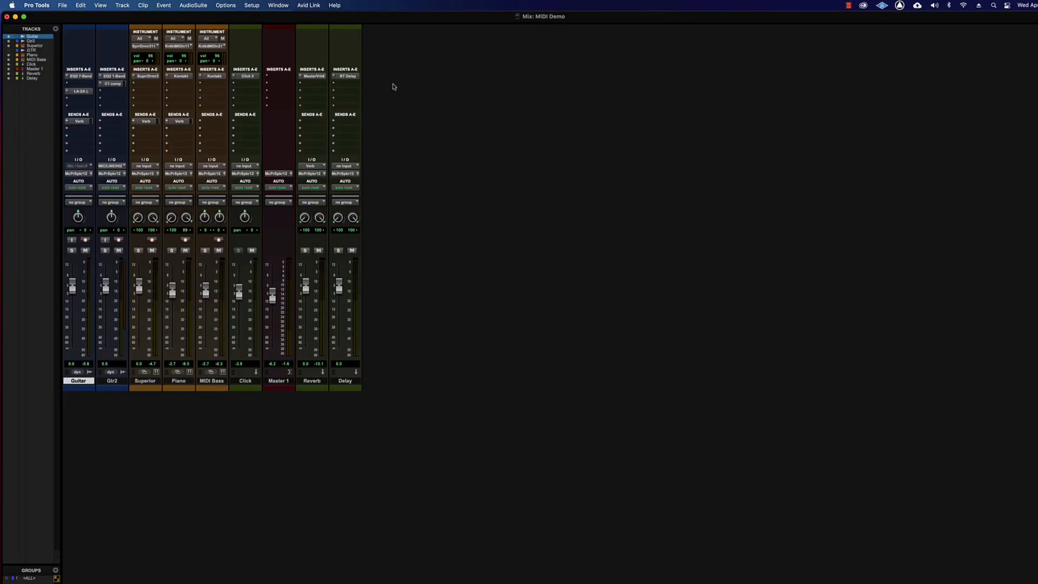
- Make the Guitar's EQ3 7-Band insert inactive and reactivate it
right_click(79, 80)
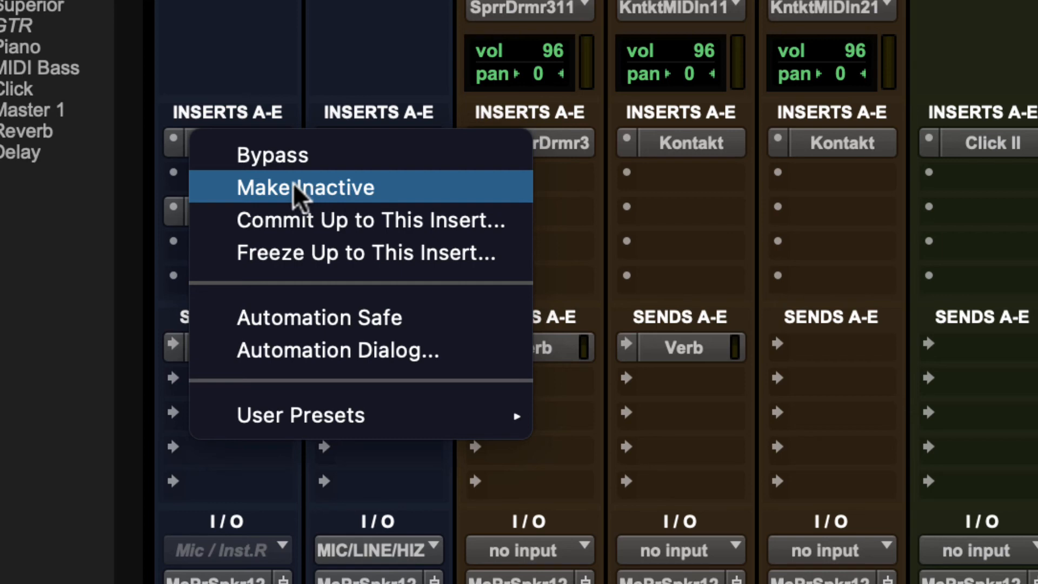
left_click(390, 192)
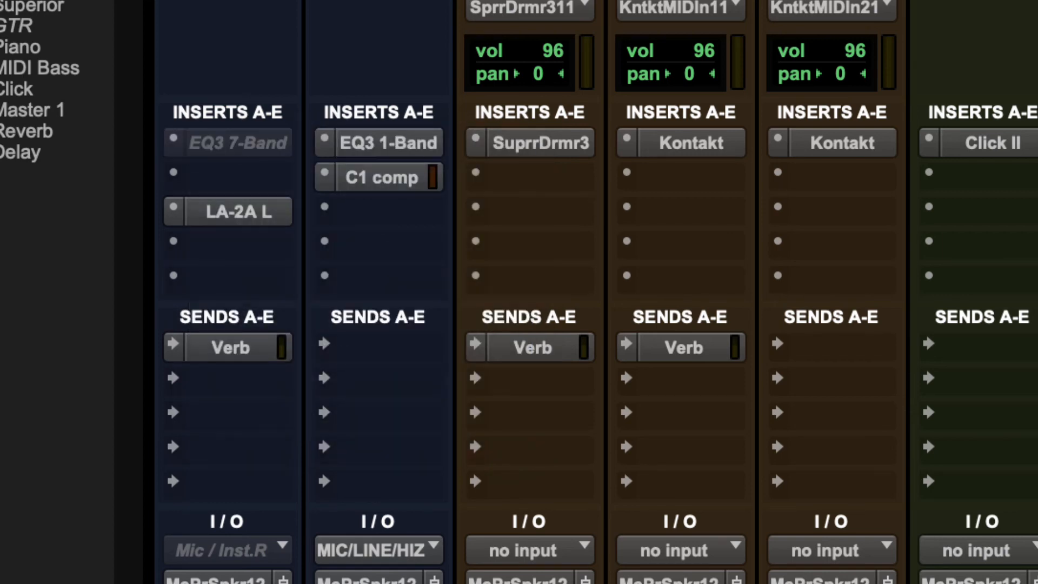
right_click(241, 141)
left_click(320, 173)
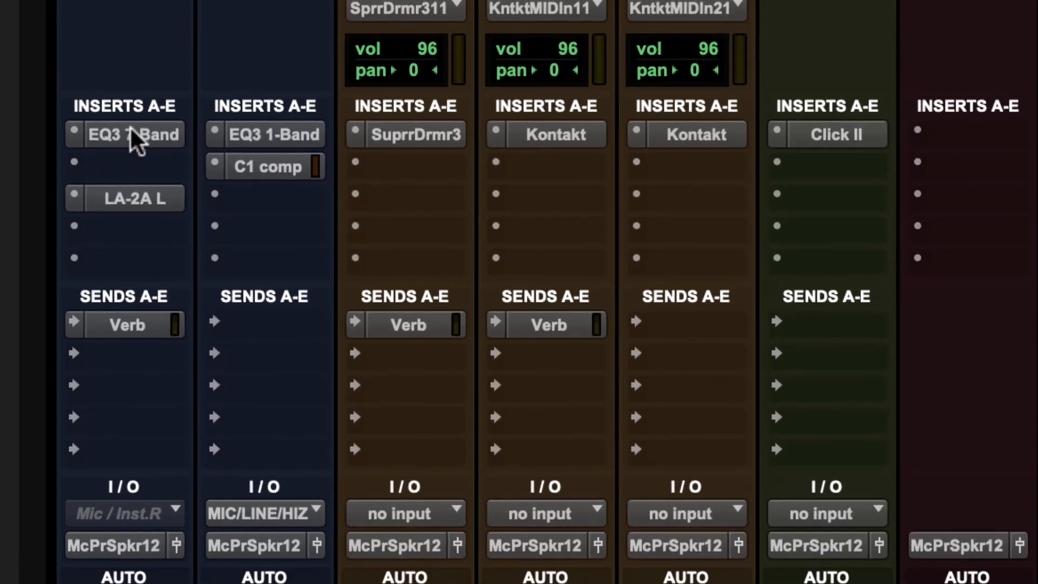
- Open the Guitar's EQ3 7-Band and Gtr2's EQ3 1-Band together and arrange their windows side by side beyond the mixer's first tracks
left_click(237, 144)
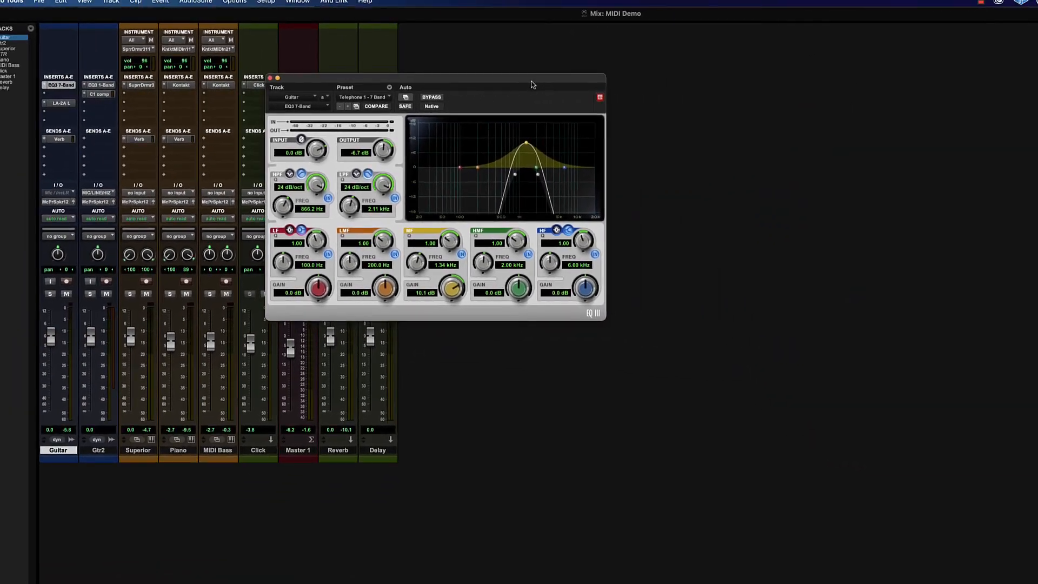
left_click_drag(533, 85, 669, 72)
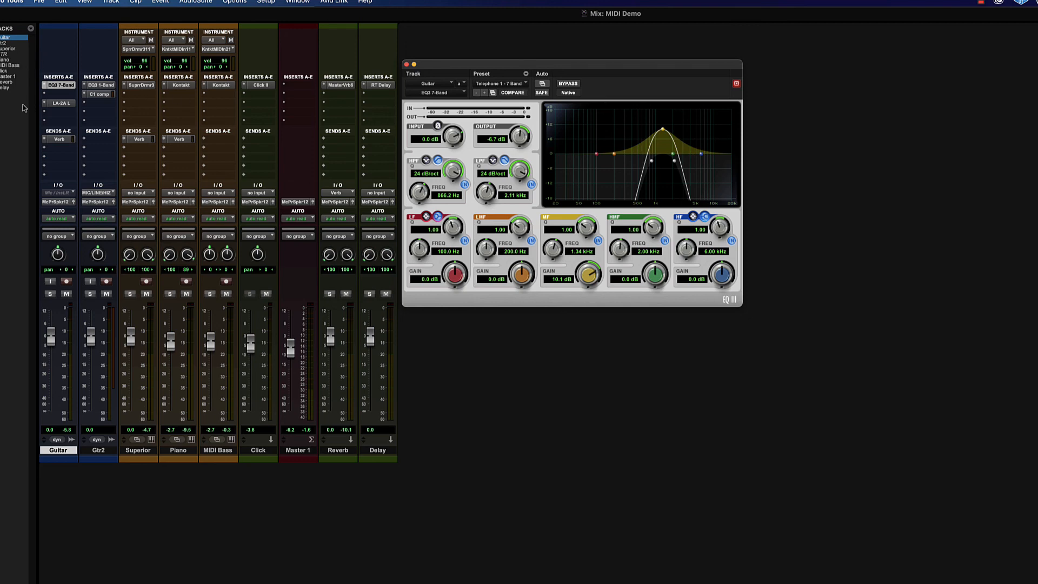
left_click(101, 86)
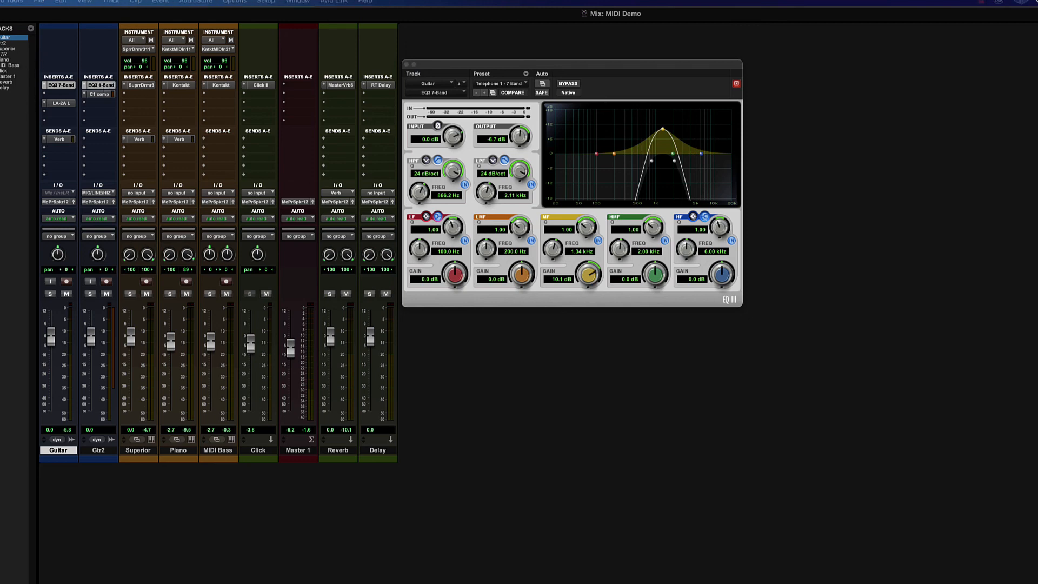
left_click_drag(703, 136, 960, 86)
left_click_drag(644, 67, 554, 108)
left_click_drag(881, 81, 773, 105)
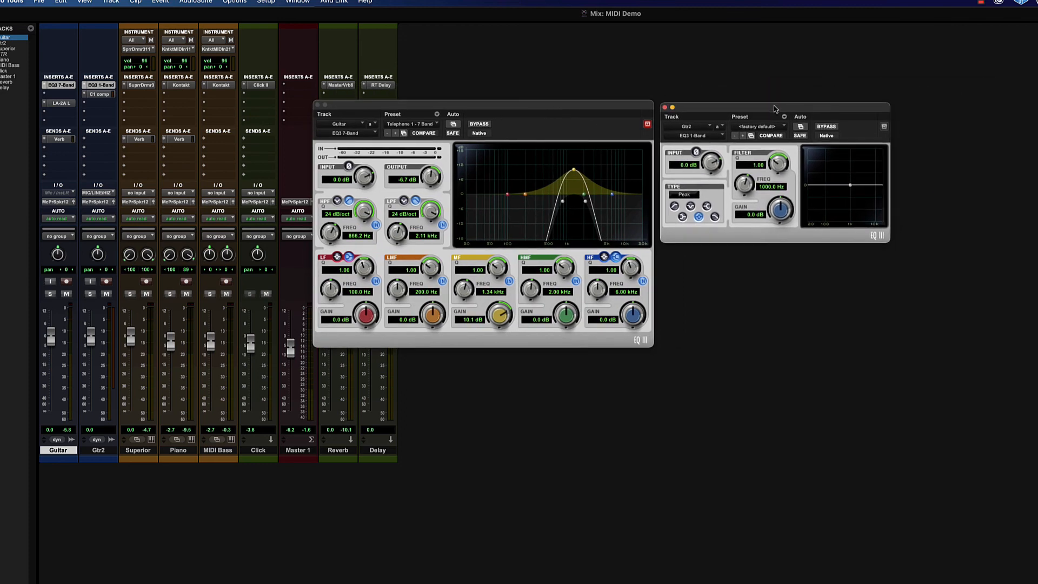
- Check the target setting on both EQ windows and line the two windows up level with each other
left_click(884, 127)
left_click(647, 124)
left_click_drag(716, 111, 722, 103)
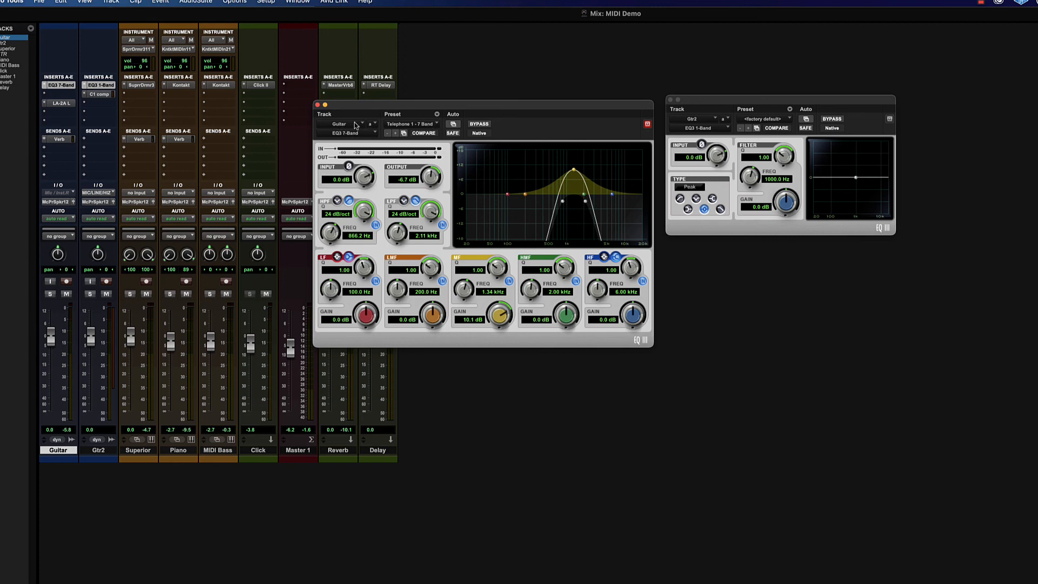
left_click_drag(520, 107, 522, 103)
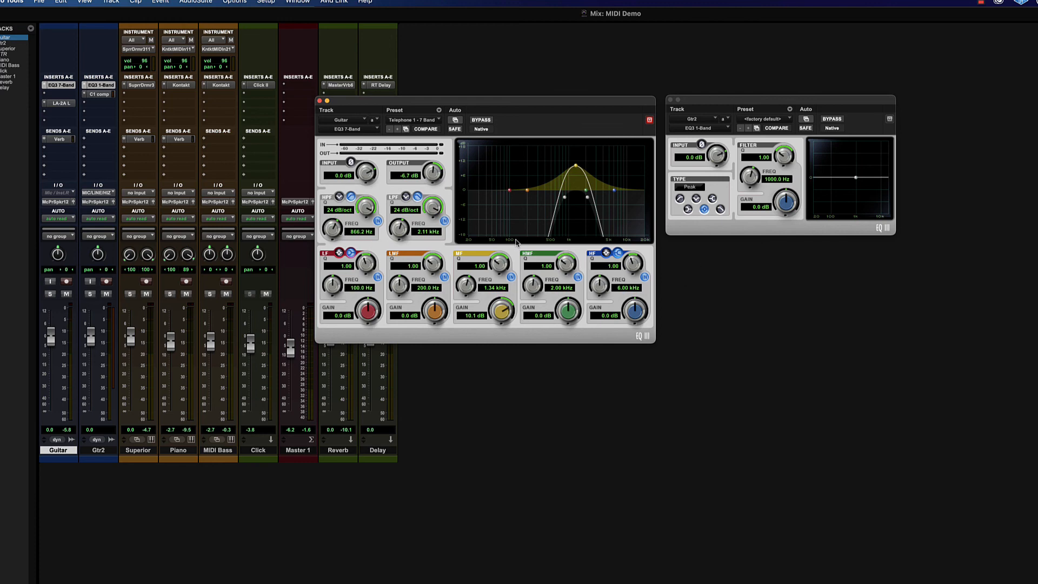
left_click_drag(564, 101, 559, 103)
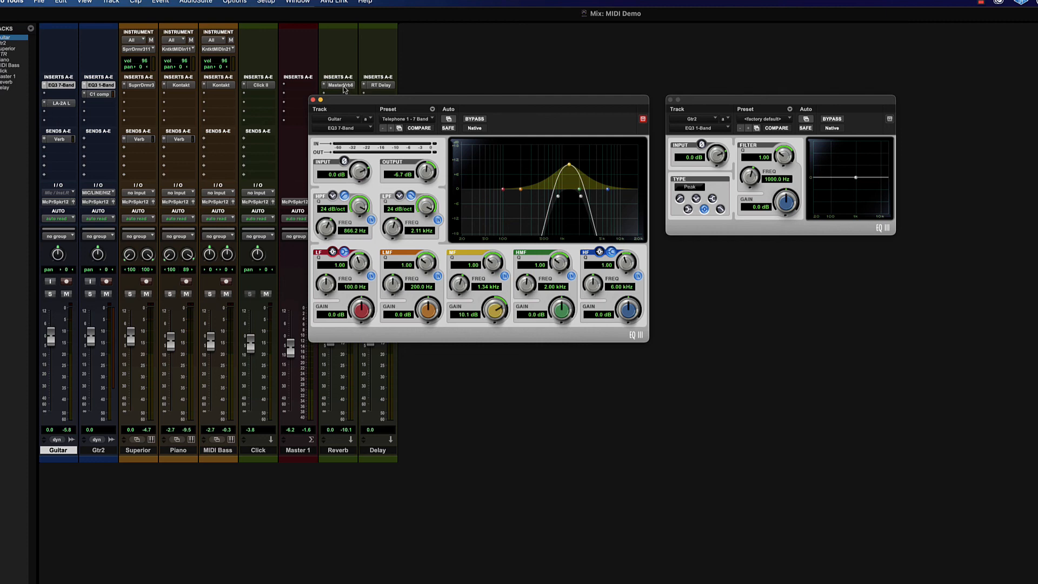
- Bring up the Reverb track's MasterVerb in the targeted plug-in window and move it clear of the mixer's tracks
left_click(377, 87)
left_click(341, 85)
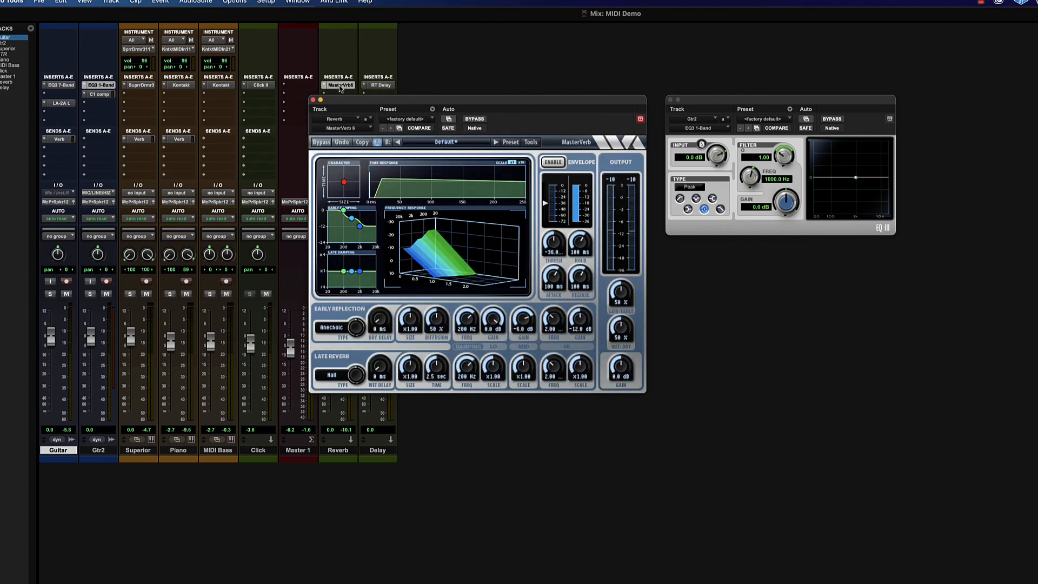
left_click_drag(393, 99, 523, 105)
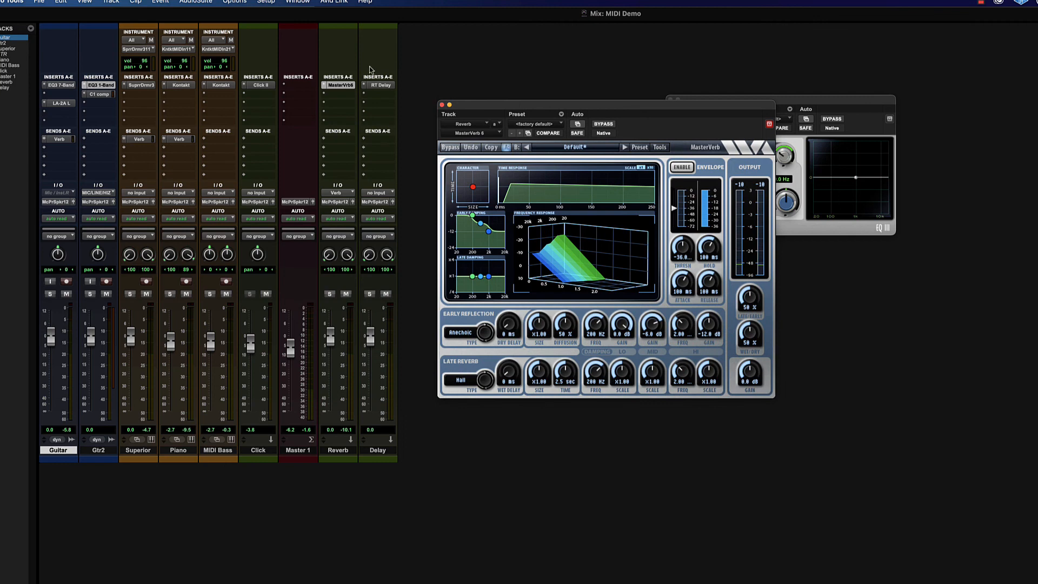